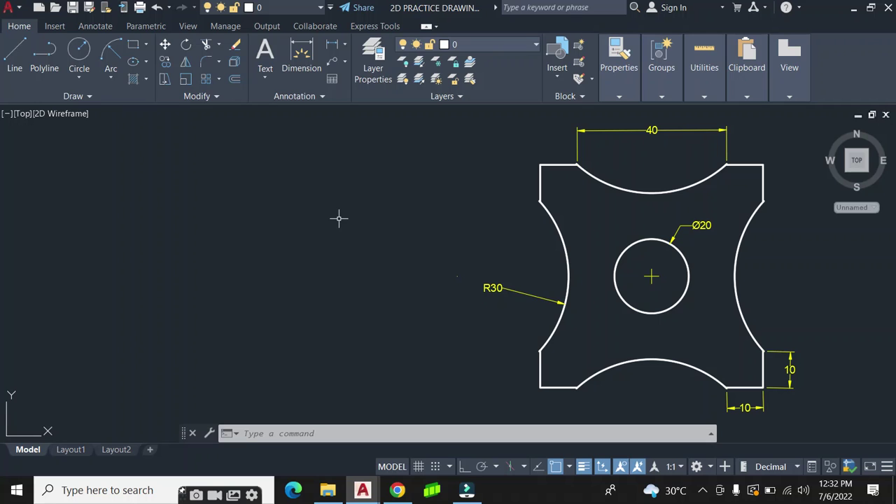
Step: Open Drawing Units with UN and keep Decimal length type at precision 0
text(U)
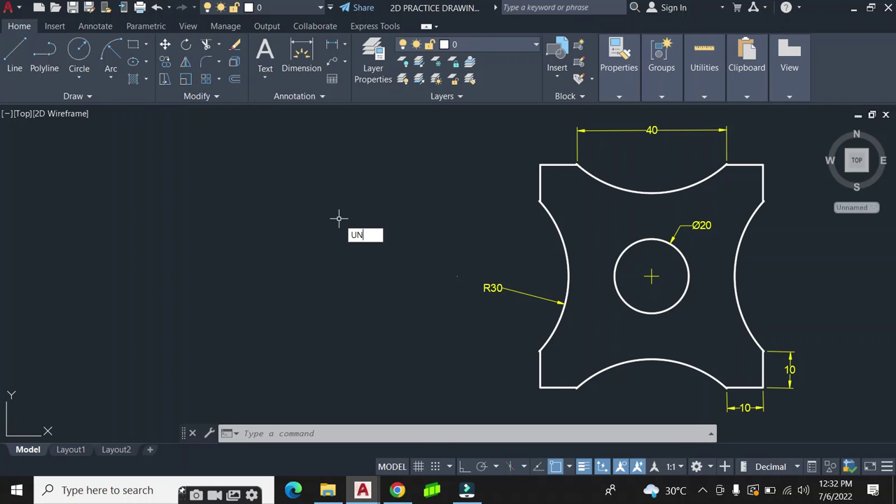
text(N)
key(Return)
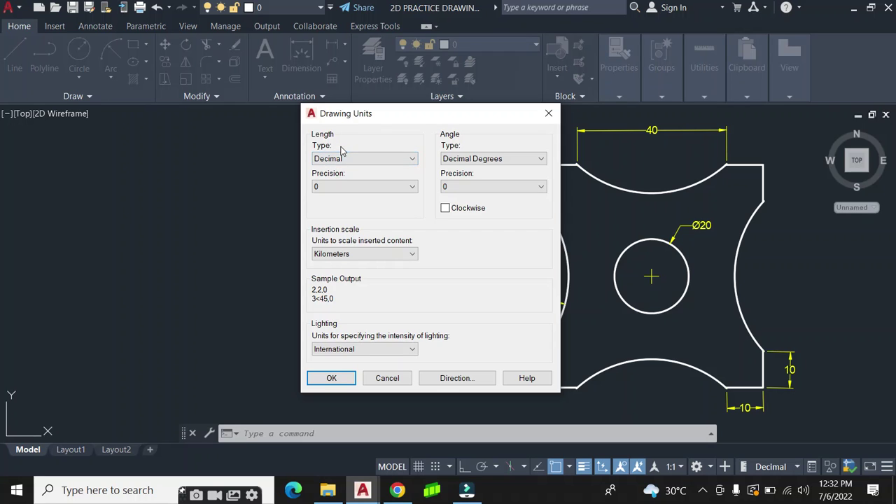
click(413, 158)
click(413, 158)
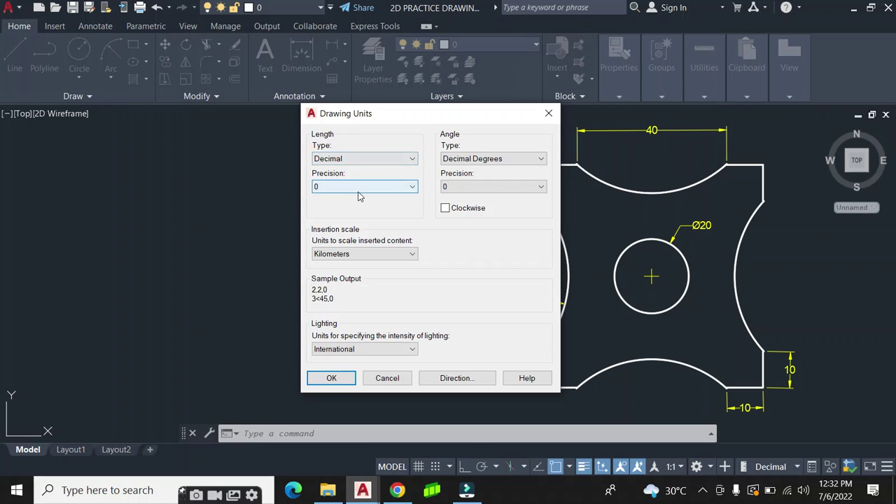
click(414, 187)
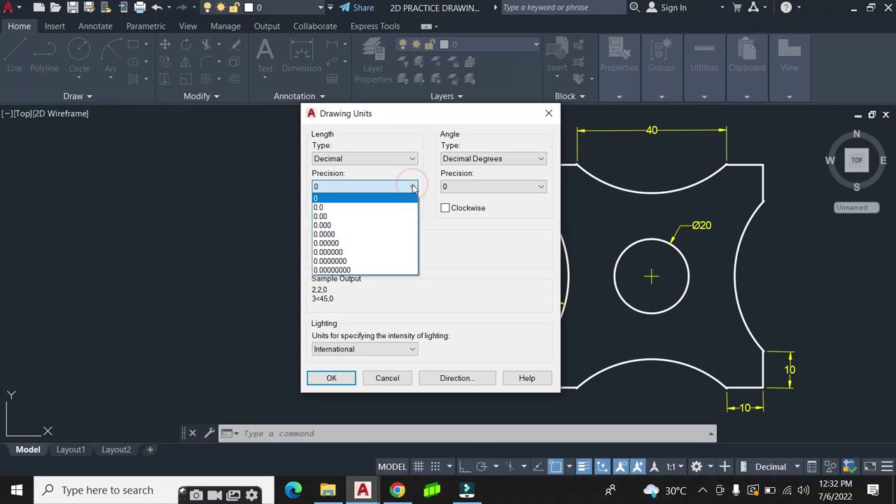
click(414, 187)
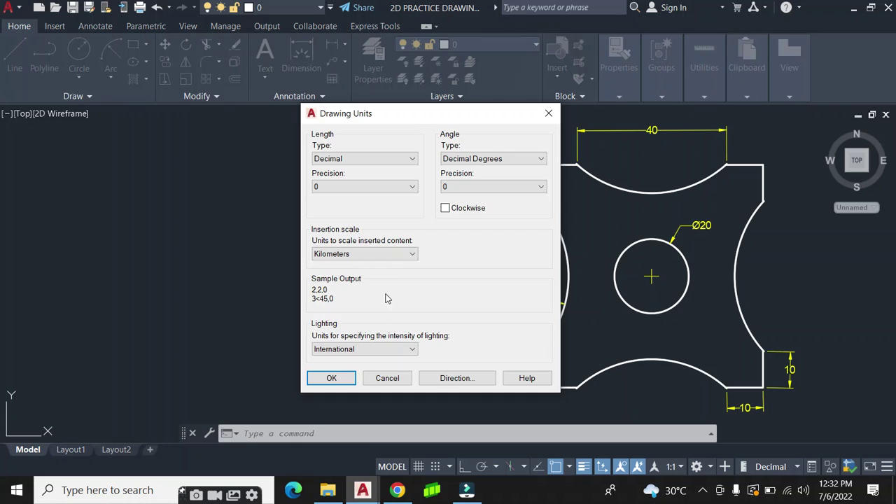
Step: Accept the Decimal, precision 0 unit settings
click(331, 378)
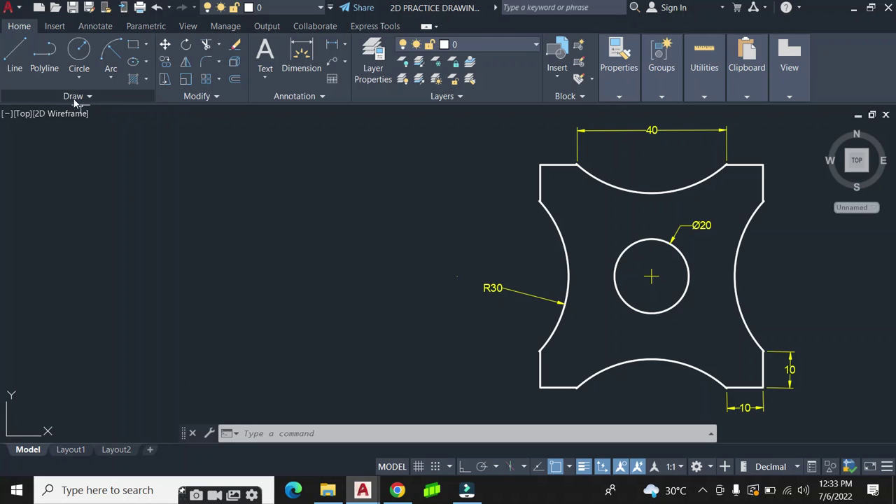
Step: Draw a 60 by 60 rectangle with its first corner left of the reference drawing
click(134, 45)
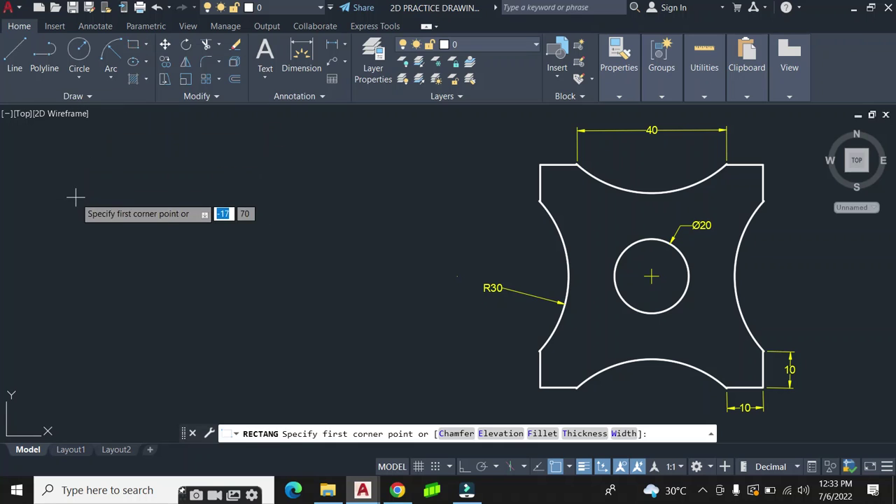
click(123, 163)
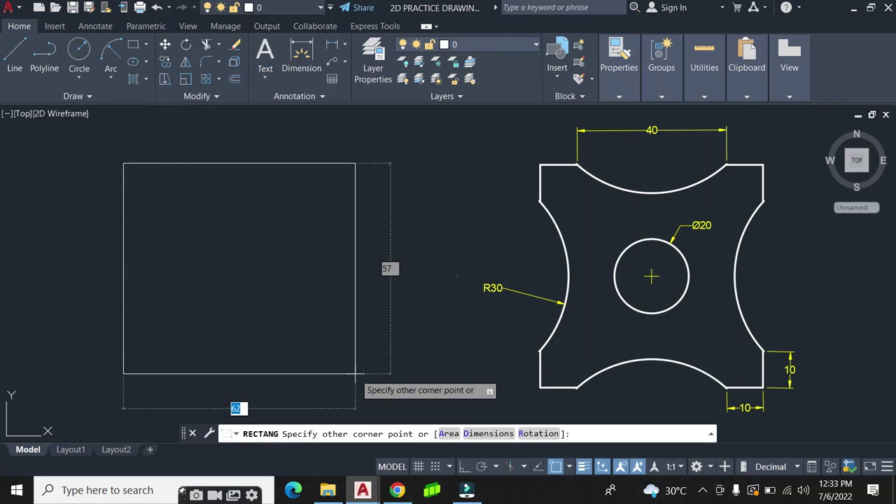
text(6)
key(Tab)
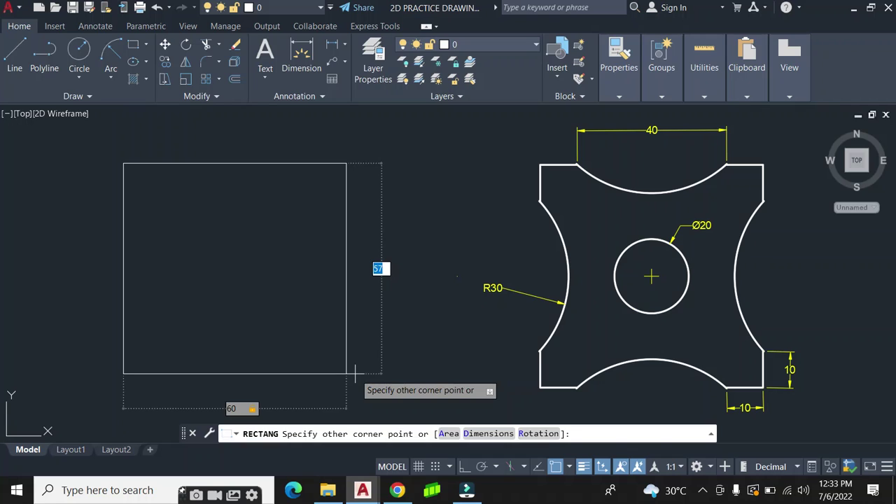
text(60)
key(Return)
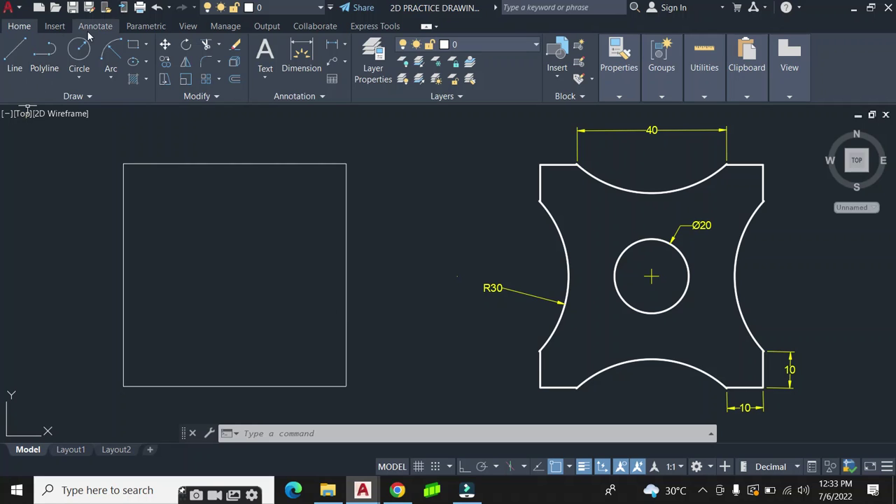
Step: Draw a 10 by 10 square inside the large square
click(133, 45)
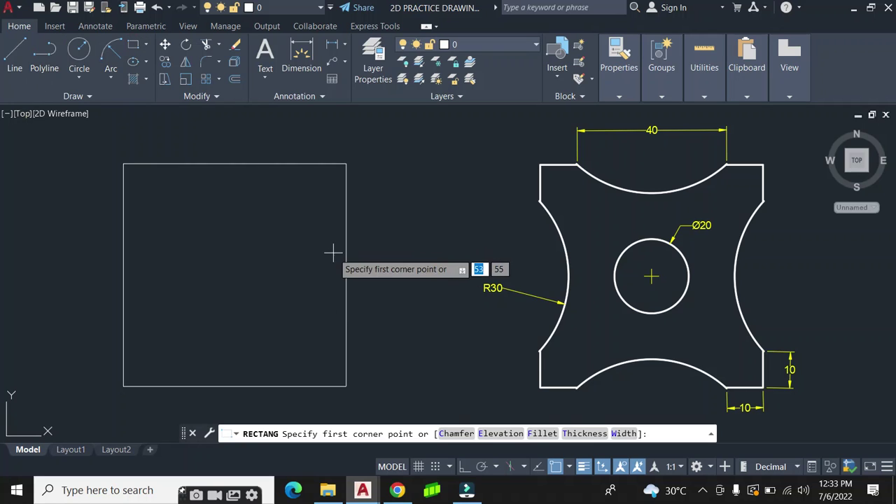
click(250, 243)
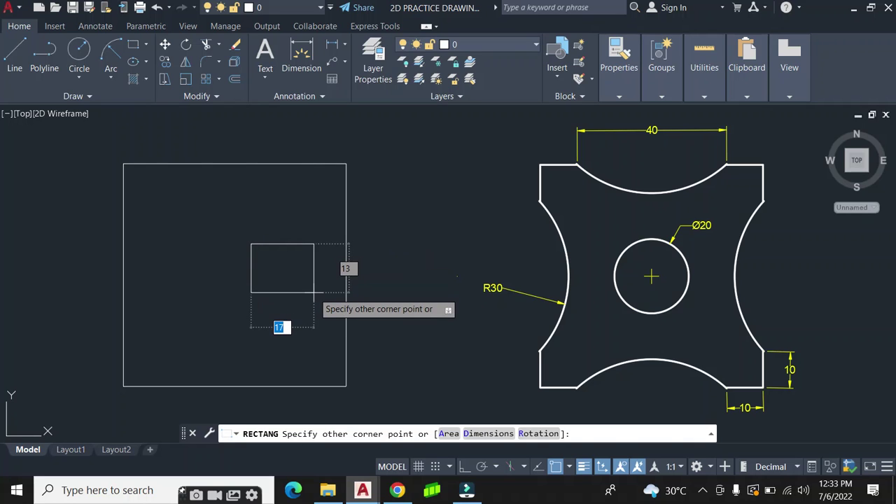
text(1)
key(Tab)
text(1)
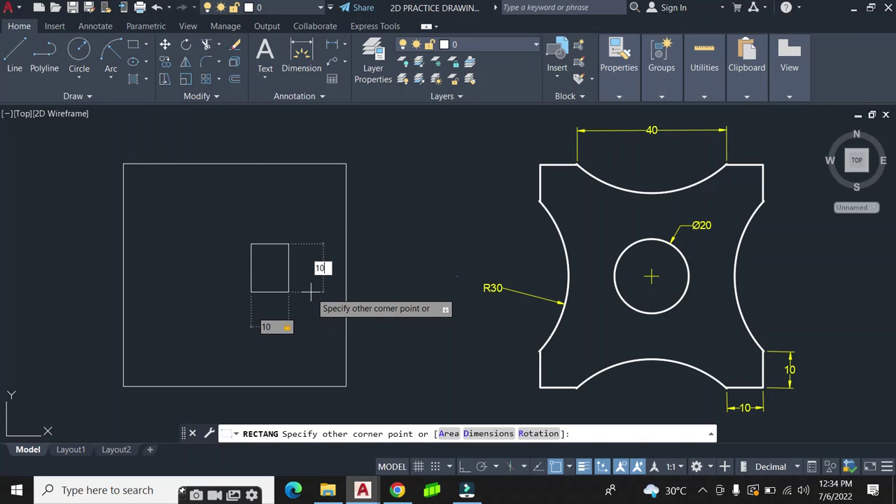
key(Return)
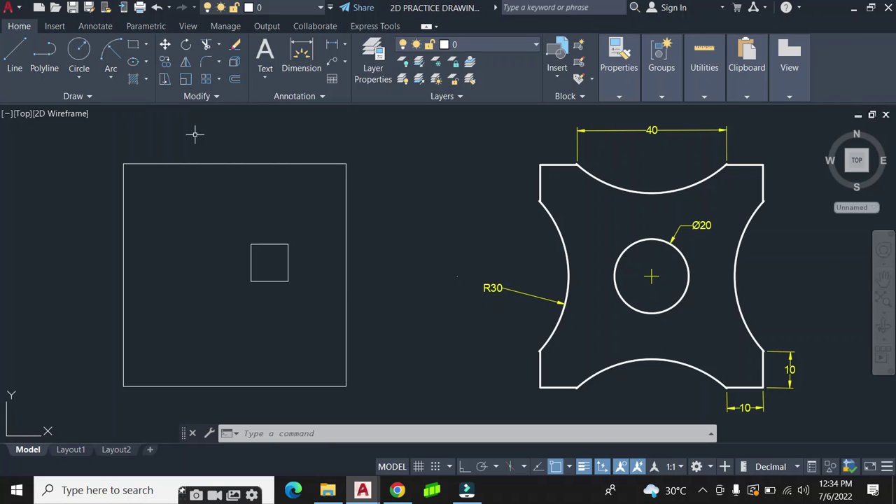
Step: Move the small square by its top-right corner onto the large square's top-right corner
click(166, 45)
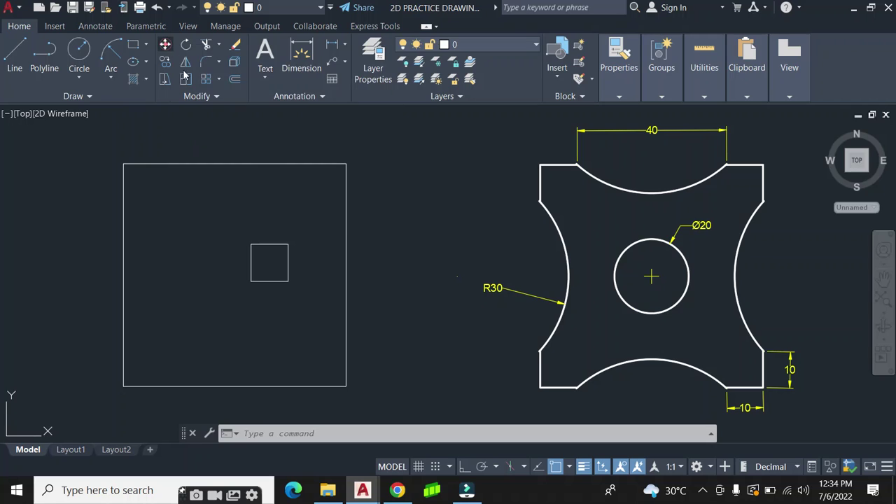
click(280, 243)
key(Return)
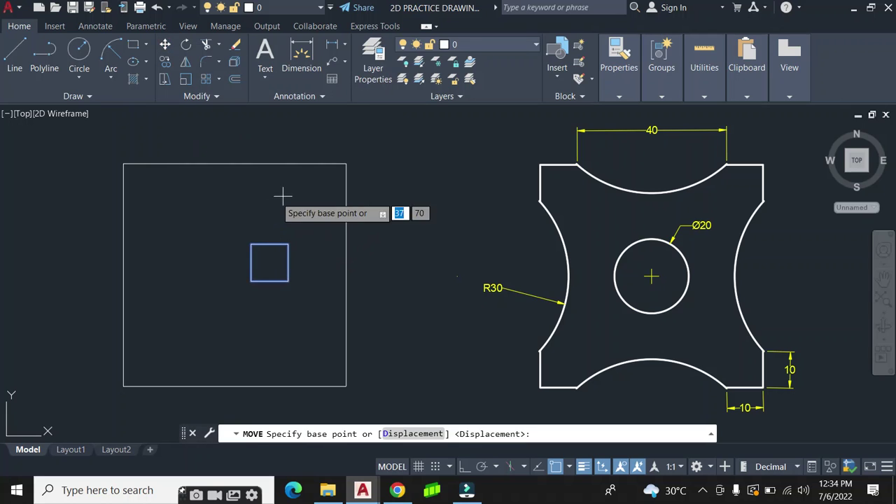
click(288, 245)
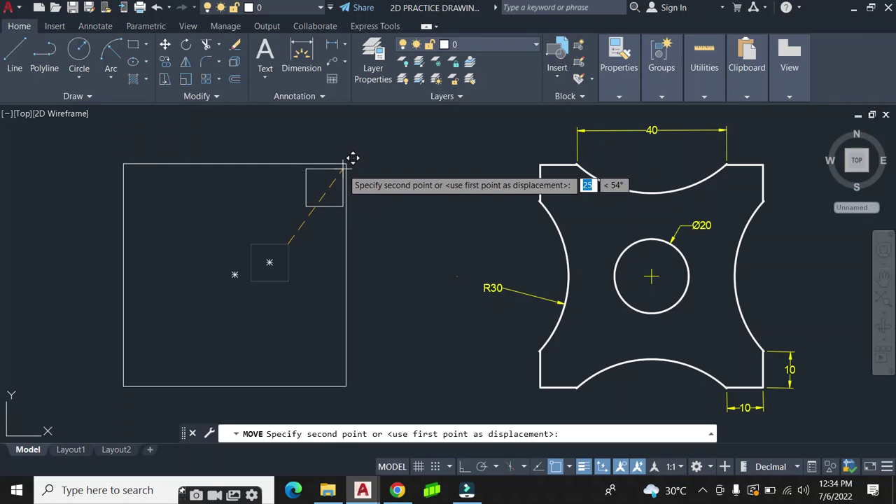
scroll(353, 151, up, 2)
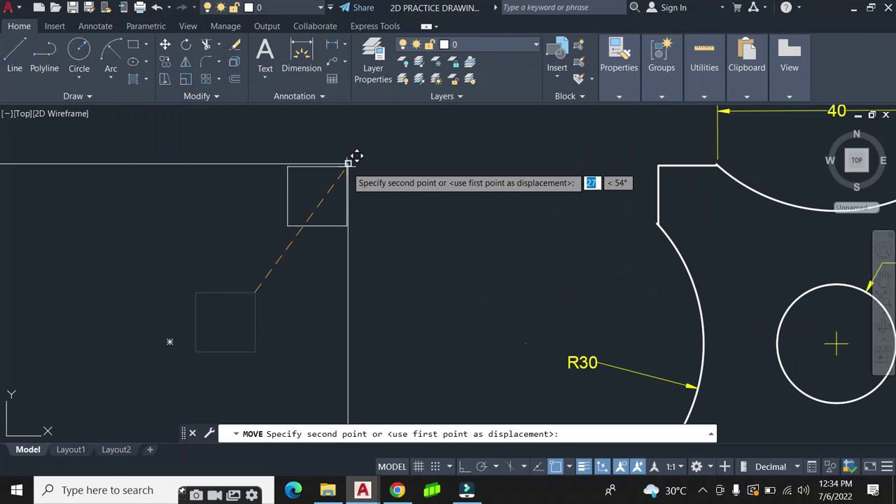
click(357, 153)
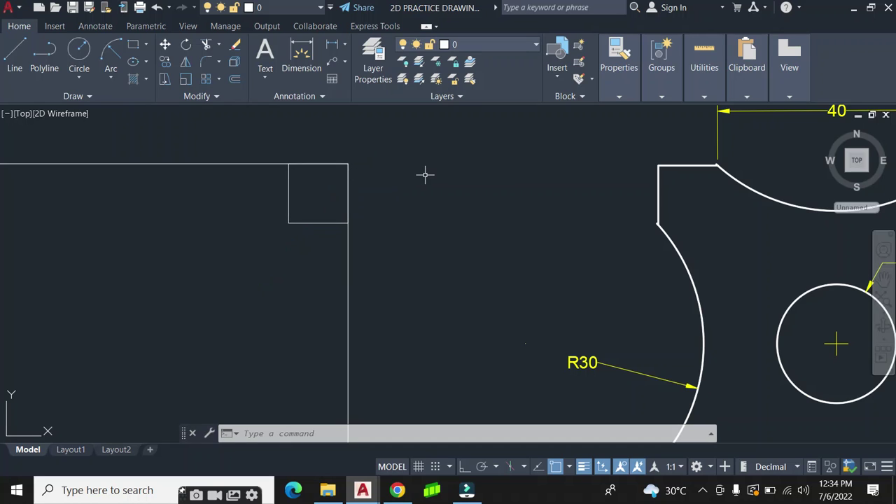
scroll(426, 178, down, 4)
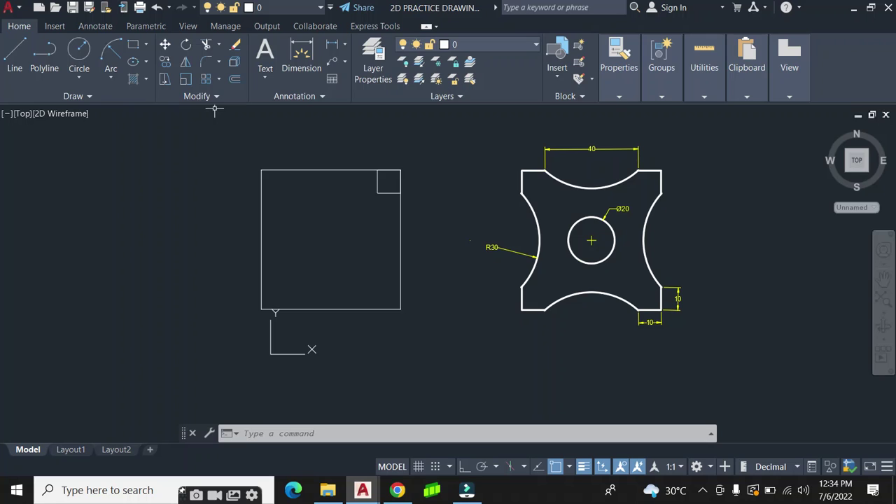
Step: Polar-array the corner square into 4 items around the large square's centre
click(218, 78)
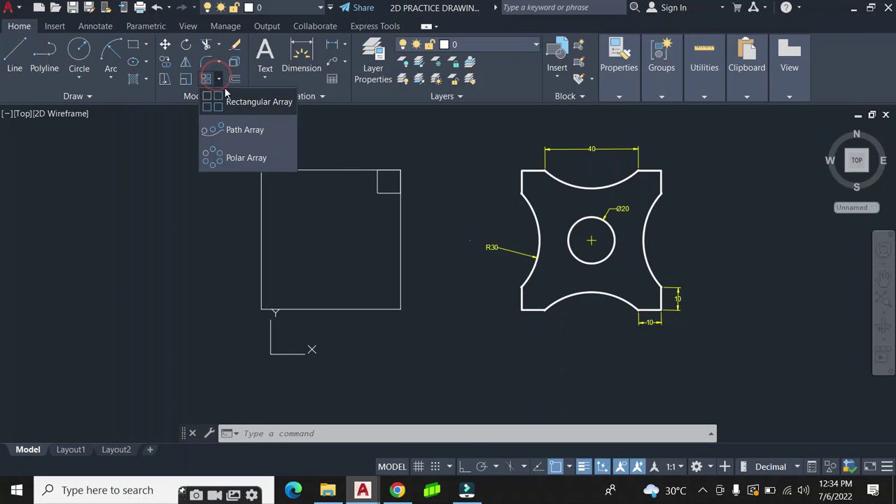
click(238, 158)
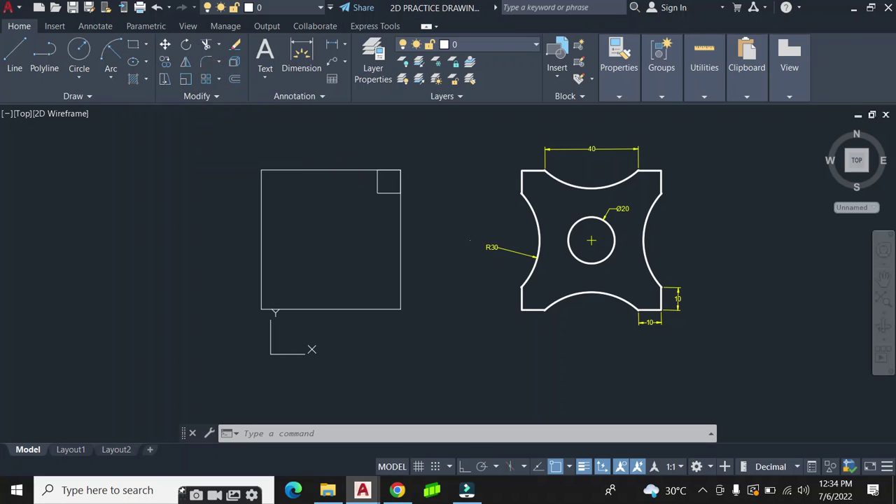
click(385, 192)
key(Return)
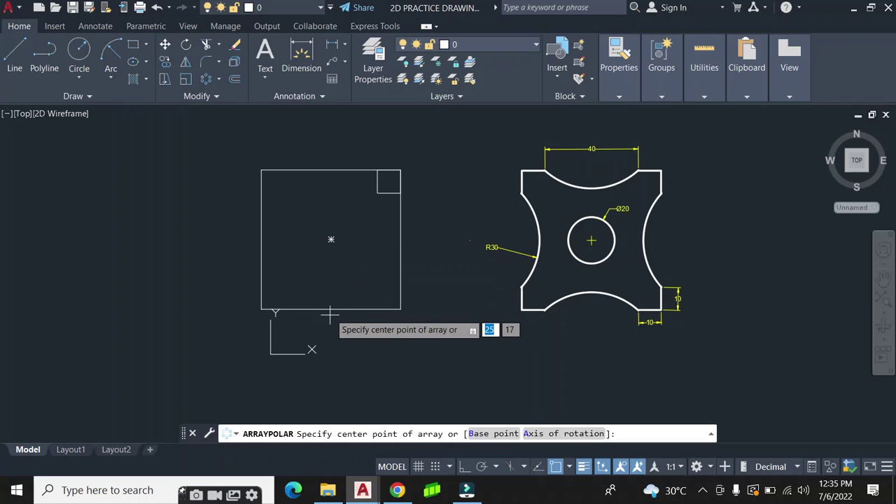
click(331, 240)
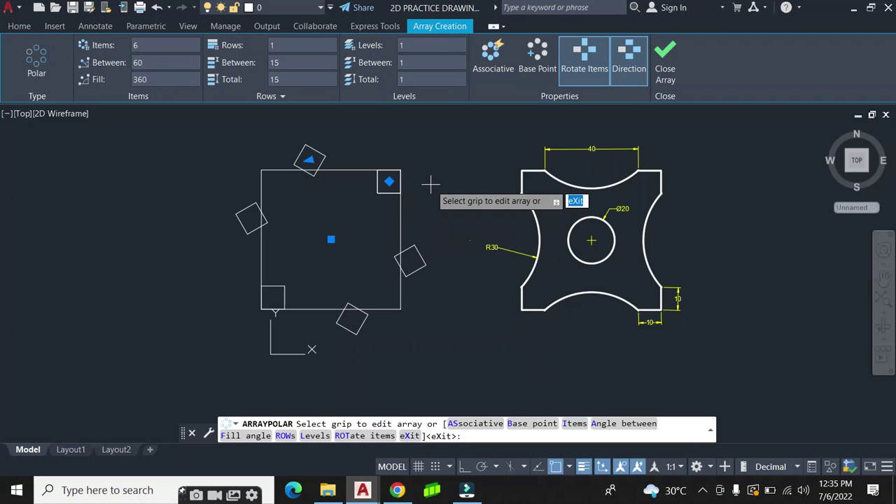
right_click(431, 184)
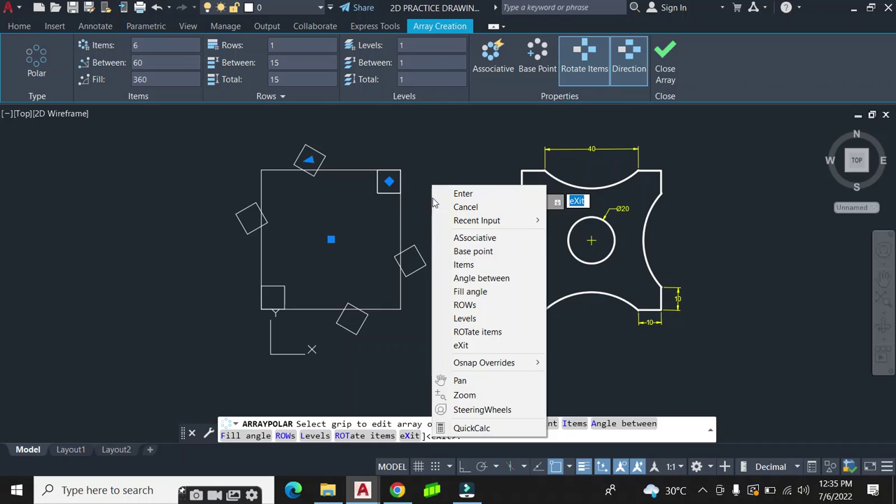
click(488, 268)
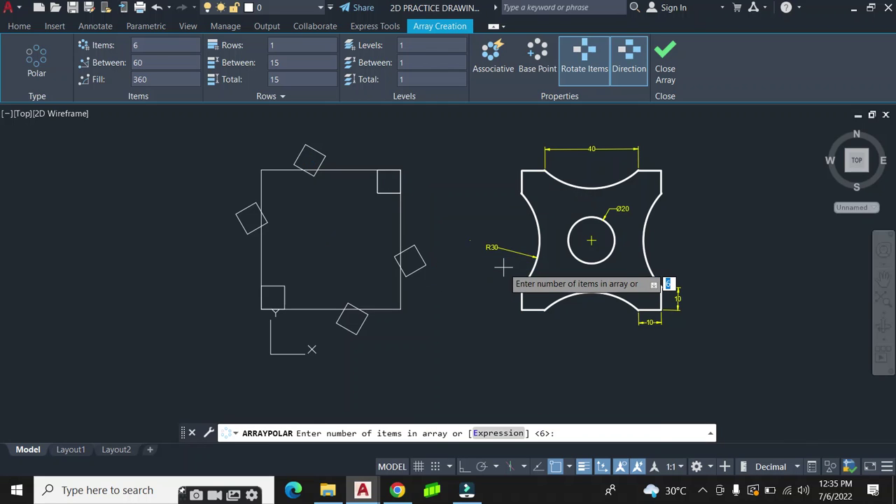
text(4)
key(Return)
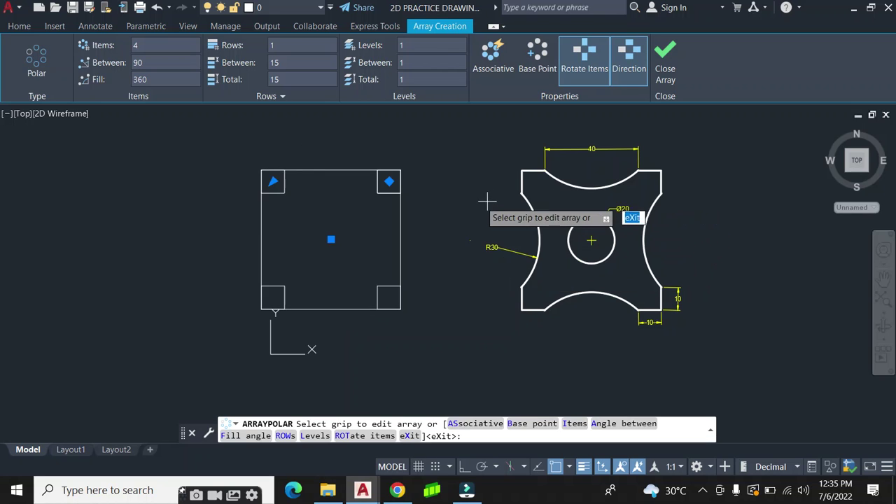
right_click(462, 204)
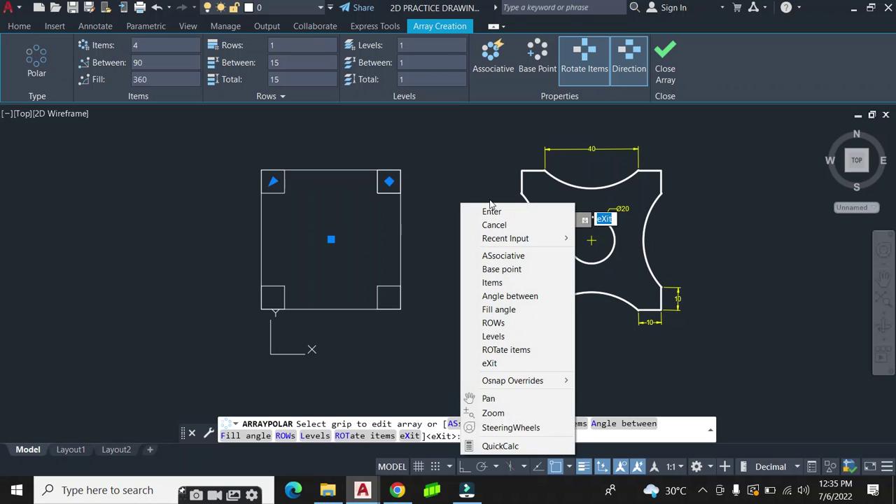
click(485, 210)
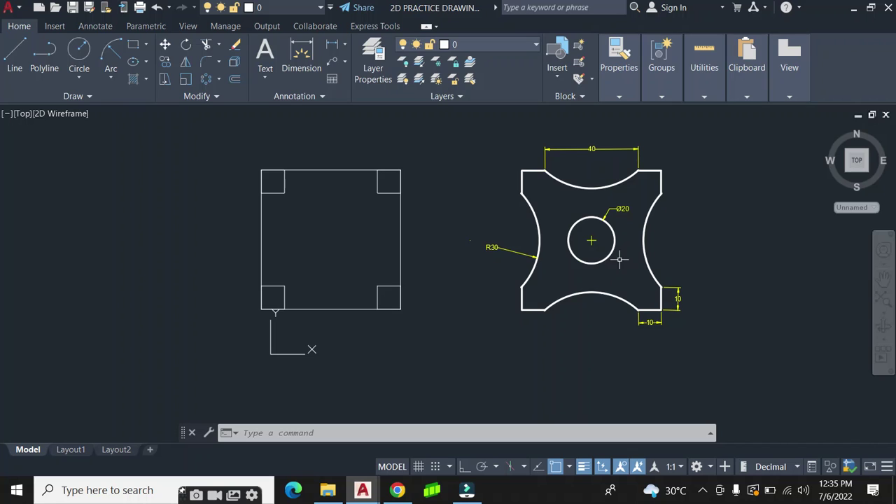
Step: Draw a diameter 20 circle centred on the 60 square
scroll(603, 204, up, 2)
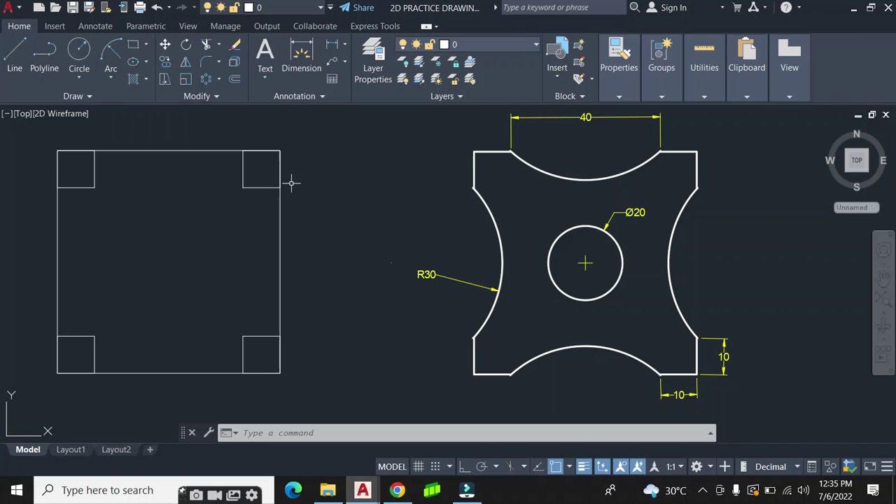
click(86, 60)
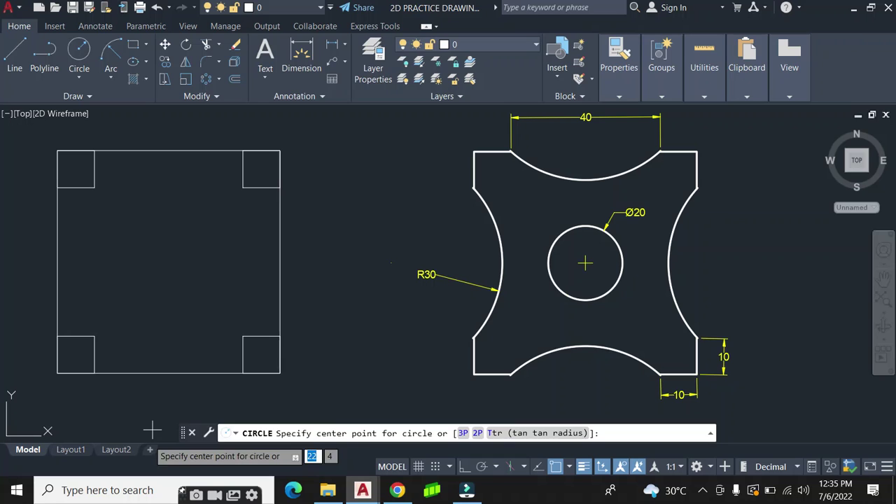
click(169, 262)
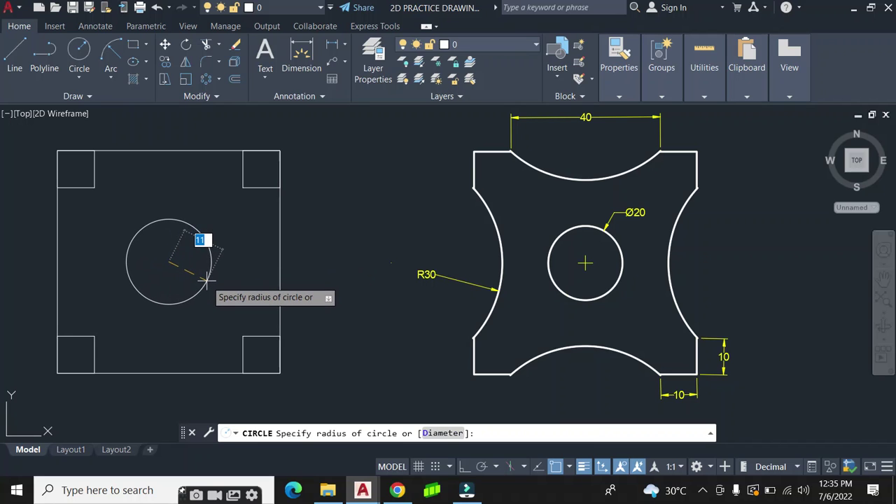
right_click(209, 278)
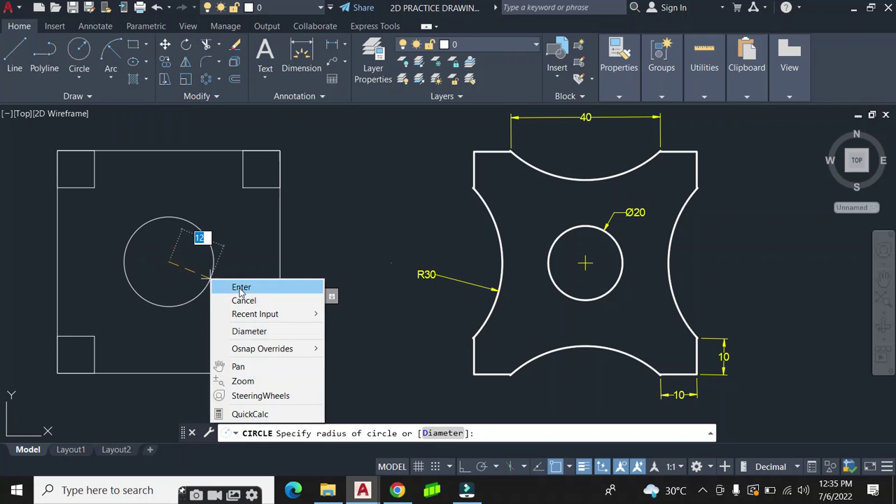
click(269, 330)
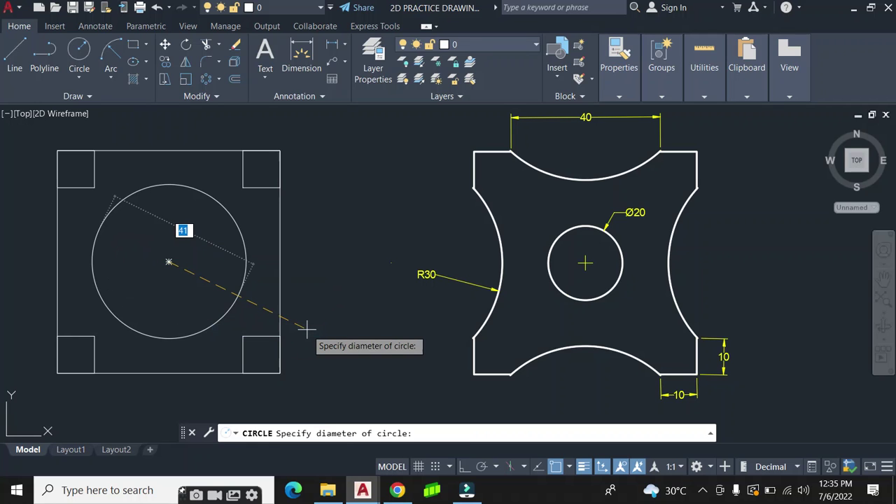
text(20)
key(Return)
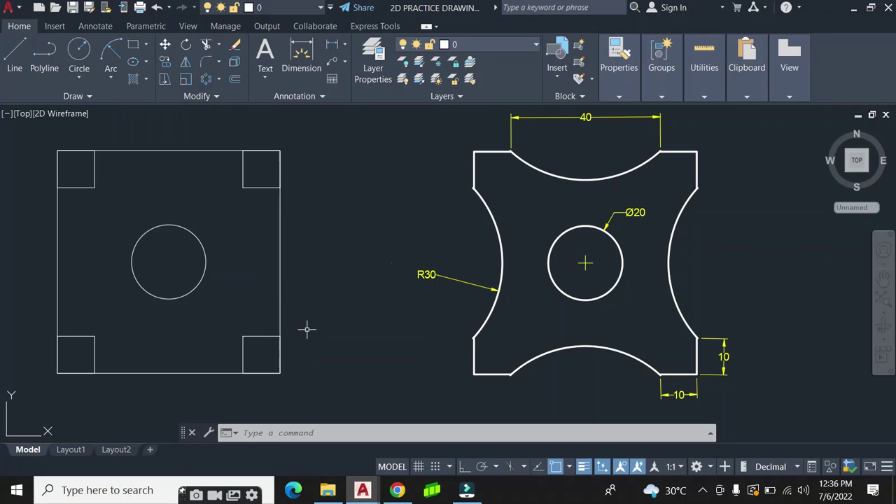
mouse_move(353, 294)
middle_down()
mouse_move(423, 310)
mouse_move(423, 302)
middle_up()
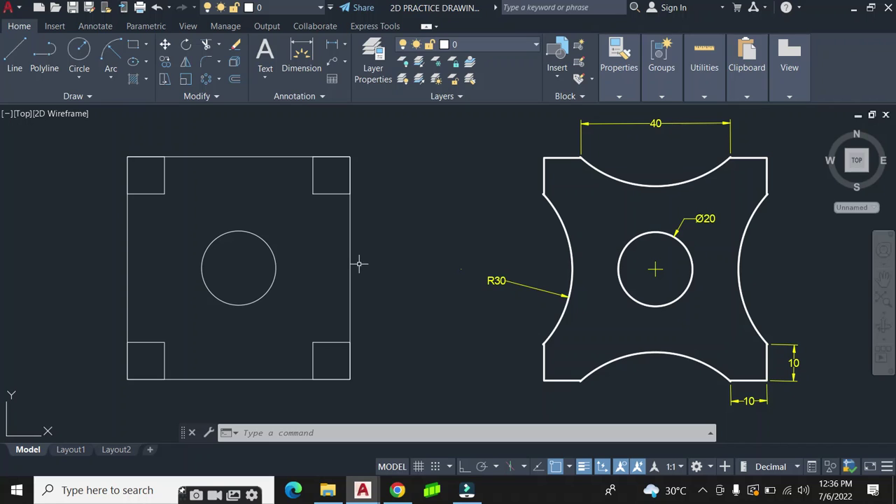
Step: Erase the outer 60 square
click(374, 266)
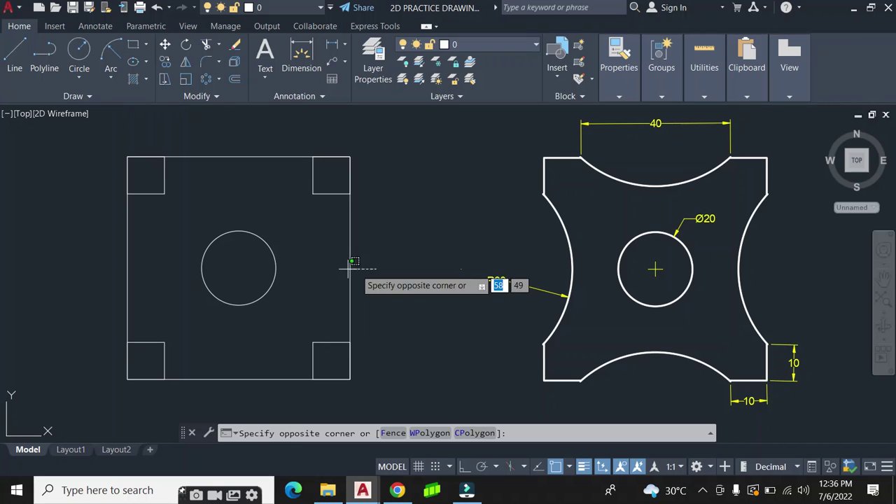
click(348, 264)
right_click(388, 208)
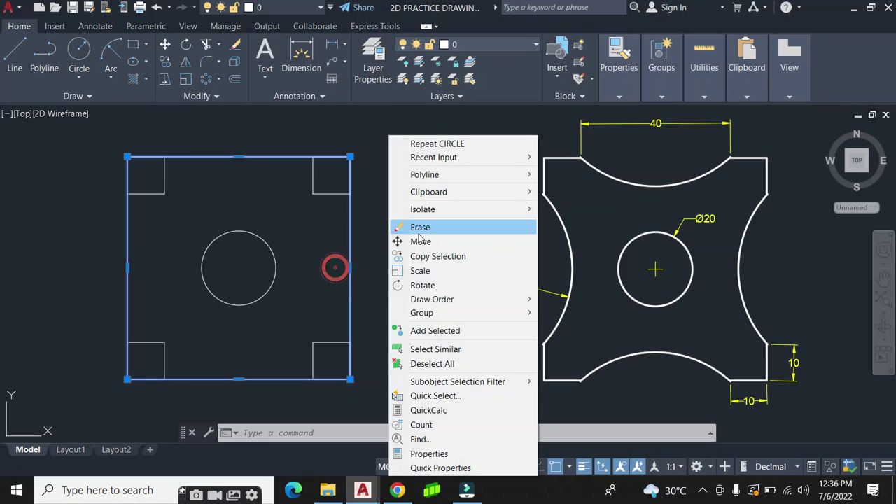
click(421, 227)
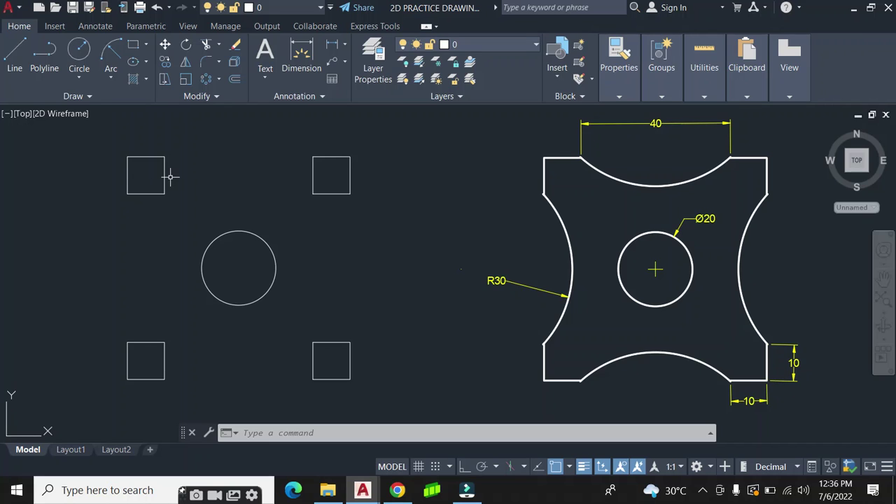
Step: Select all four corner squares for Explode with two selection windows
click(232, 64)
click(109, 136)
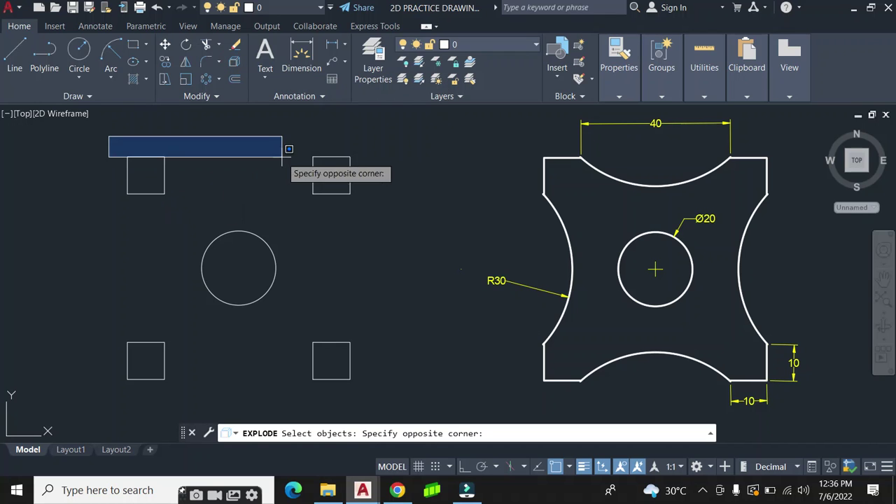
click(377, 229)
click(72, 328)
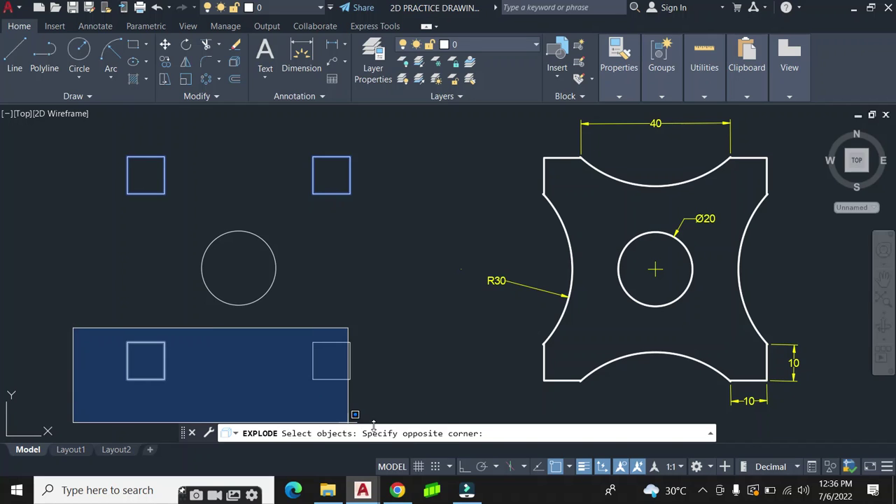
click(413, 411)
Step: Explode the corner squares and select the bottom squares' inner edges
key(Return)
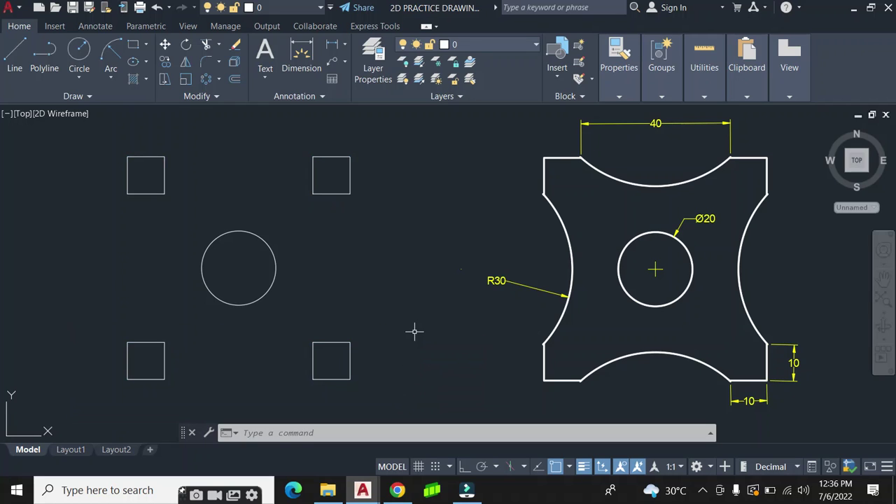
click(344, 357)
click(338, 336)
click(329, 369)
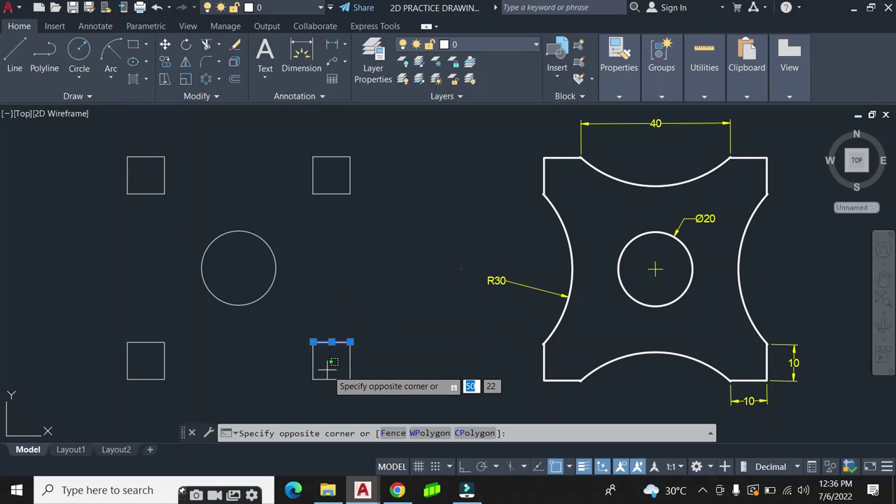
click(298, 358)
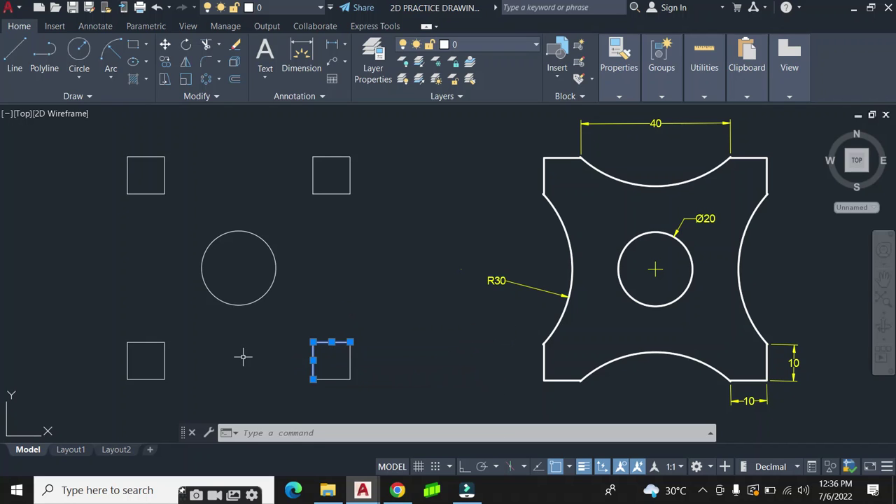
click(185, 357)
click(147, 359)
click(149, 359)
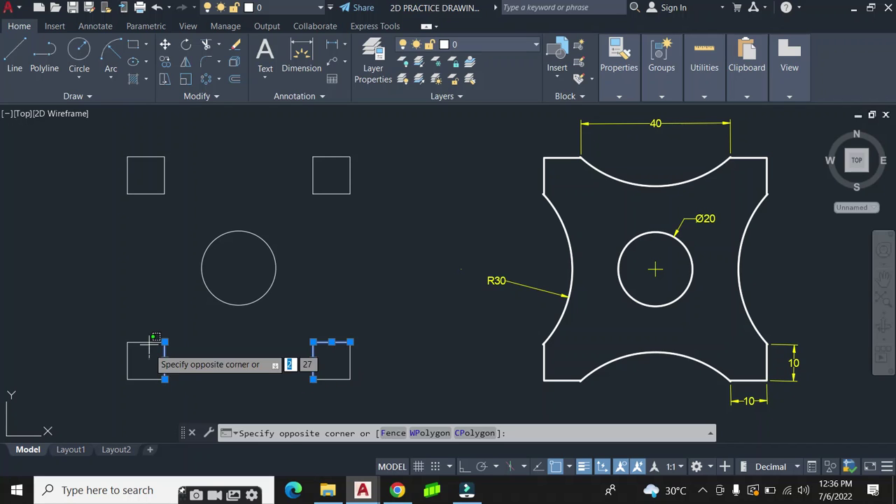
click(152, 323)
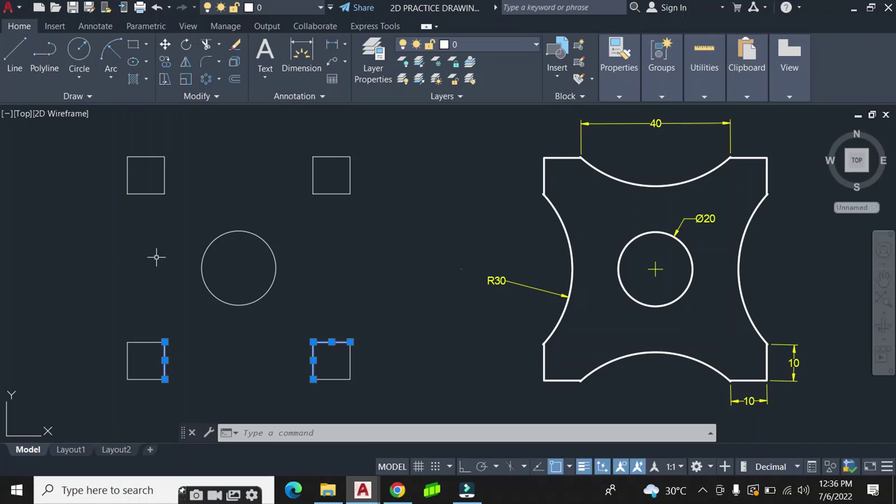
Step: Add the top squares' inner edges and erase all selected inner edges
click(152, 169)
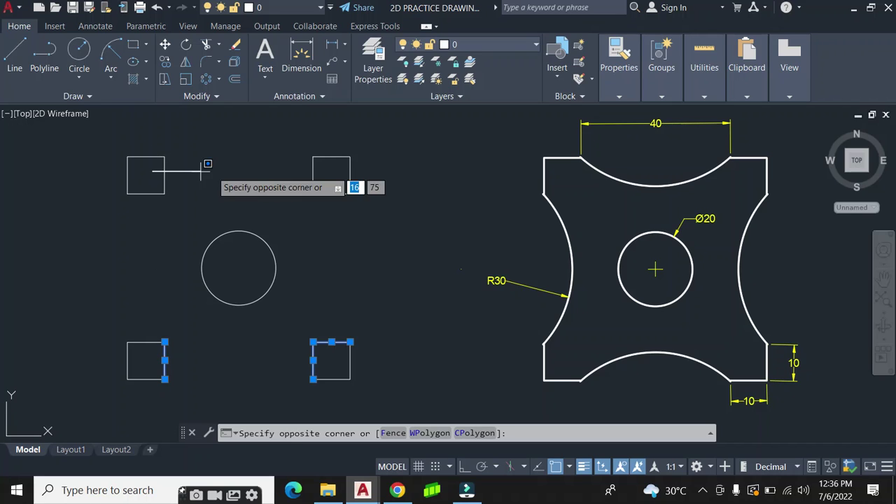
click(220, 172)
click(143, 177)
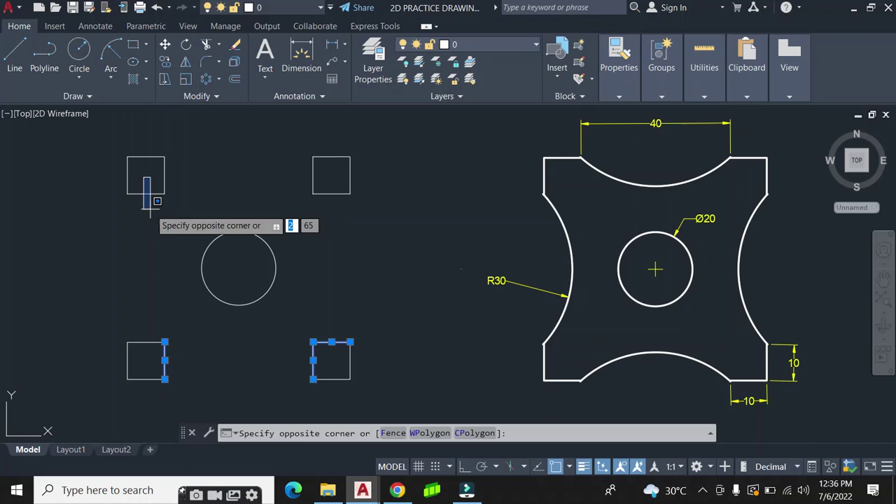
click(153, 191)
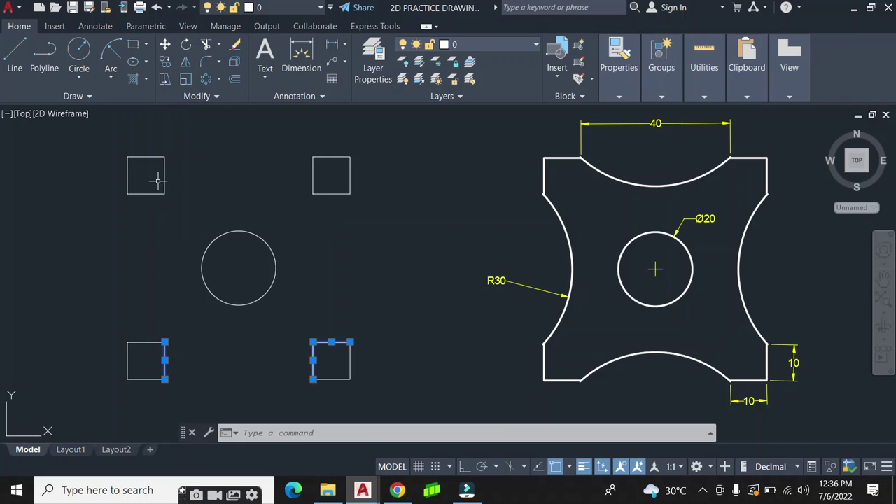
click(164, 181)
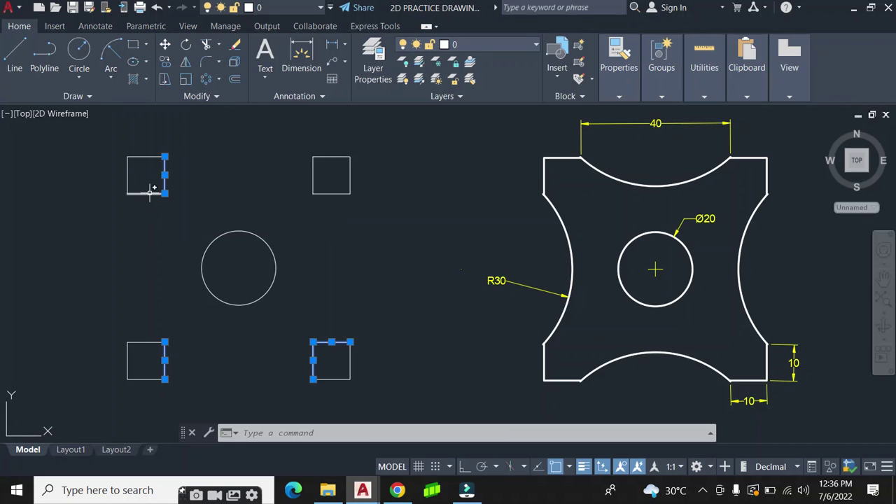
click(149, 192)
click(323, 190)
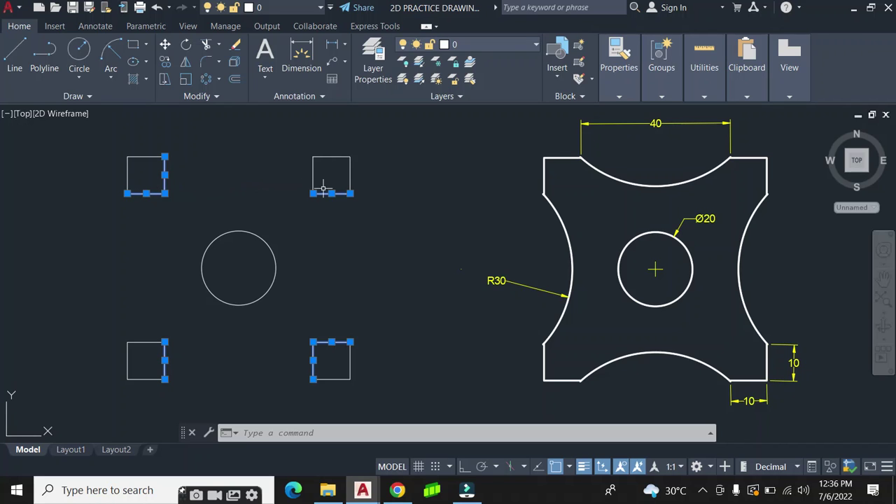
click(313, 179)
right_click(284, 207)
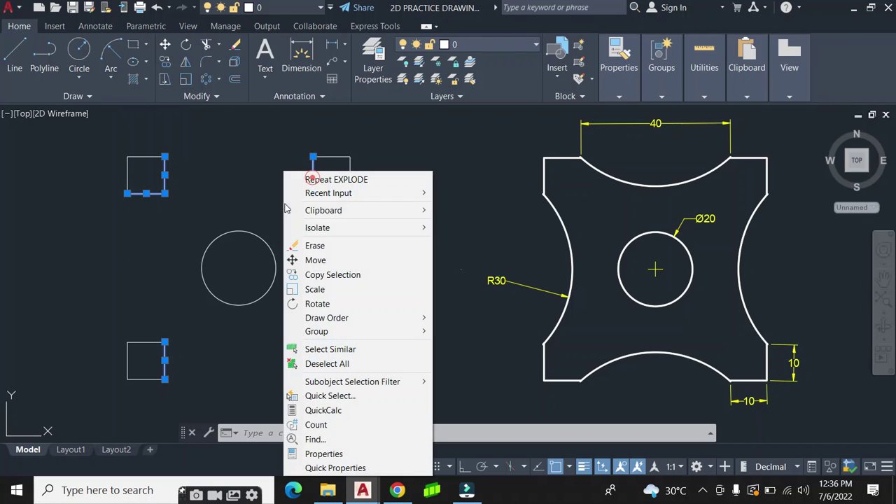
click(317, 245)
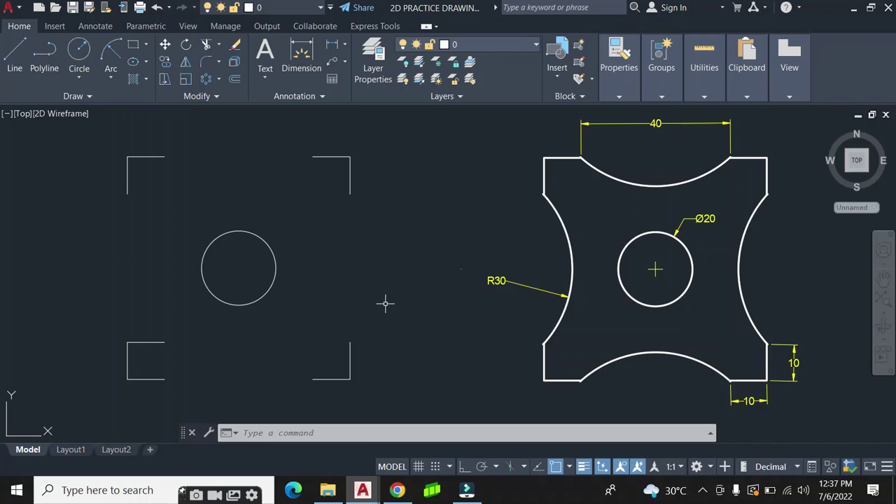
Step: Erase the leftover line at the bottom-left corner
click(154, 342)
right_click(155, 307)
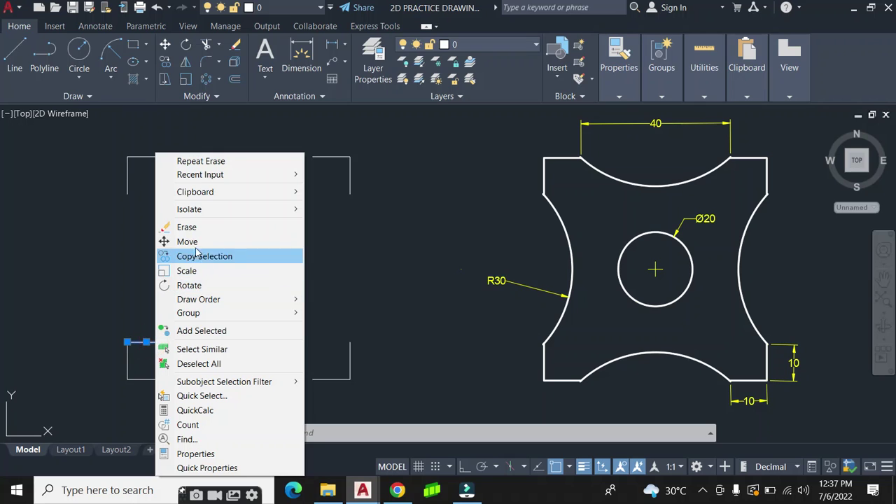
click(208, 229)
mouse_move(244, 228)
middle_down()
mouse_move(316, 226)
mouse_move(281, 228)
middle_up()
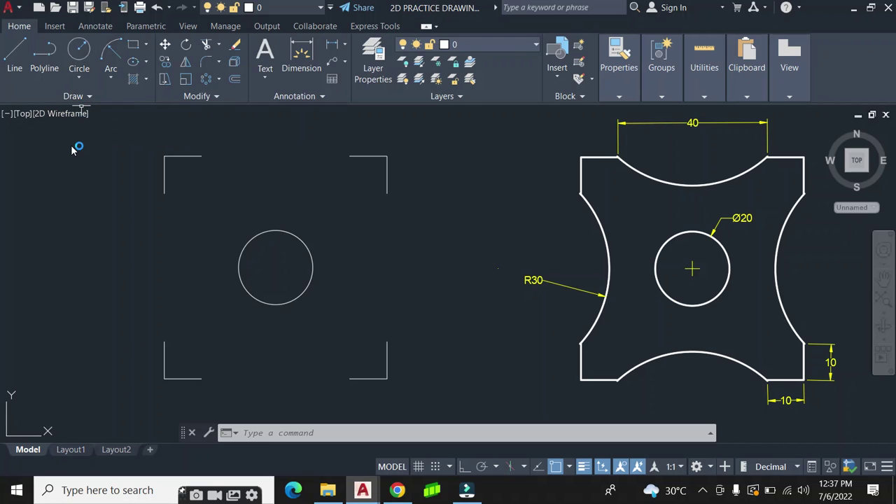
Step: Draw a start-end-radius arc of R30 from the lower-left to the upper-left notch corner
click(111, 77)
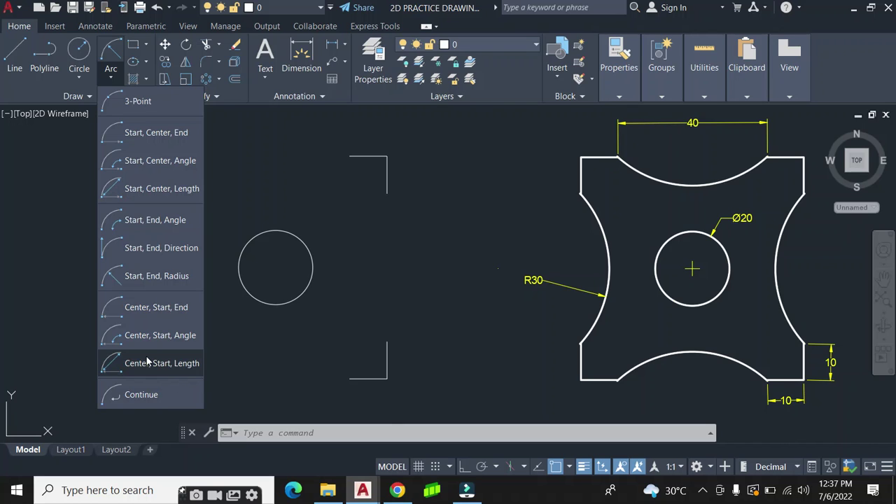
click(140, 278)
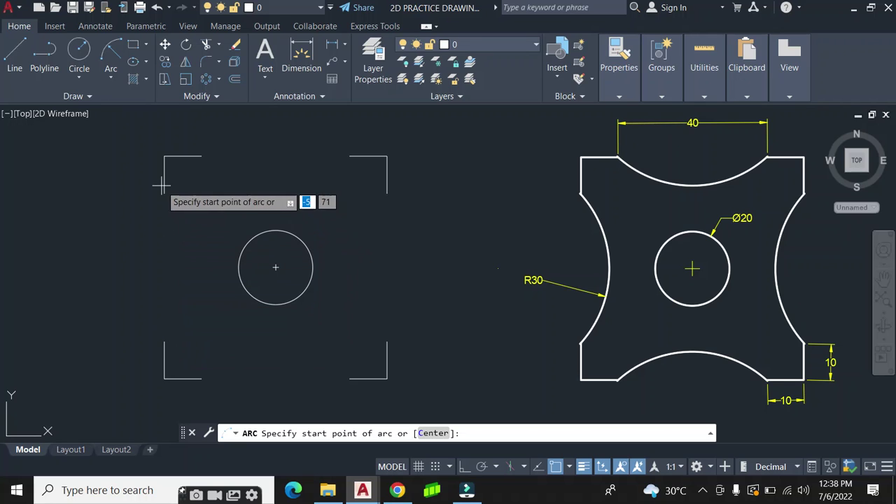
click(164, 341)
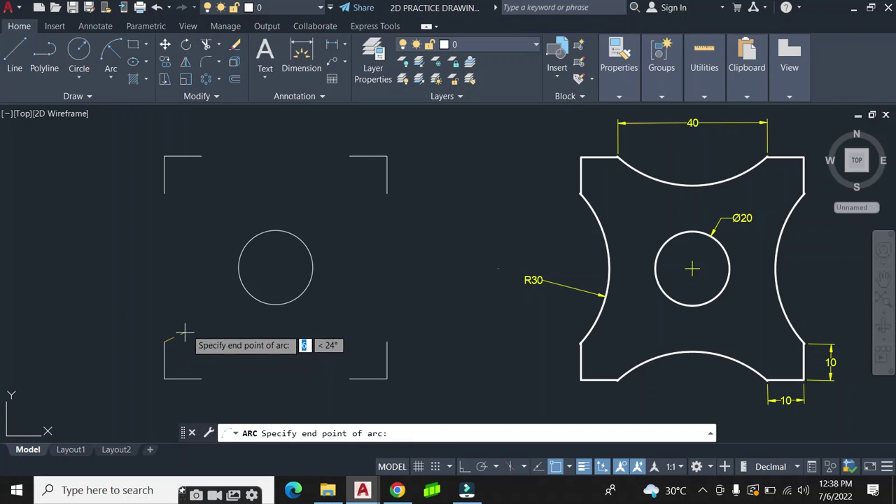
click(163, 194)
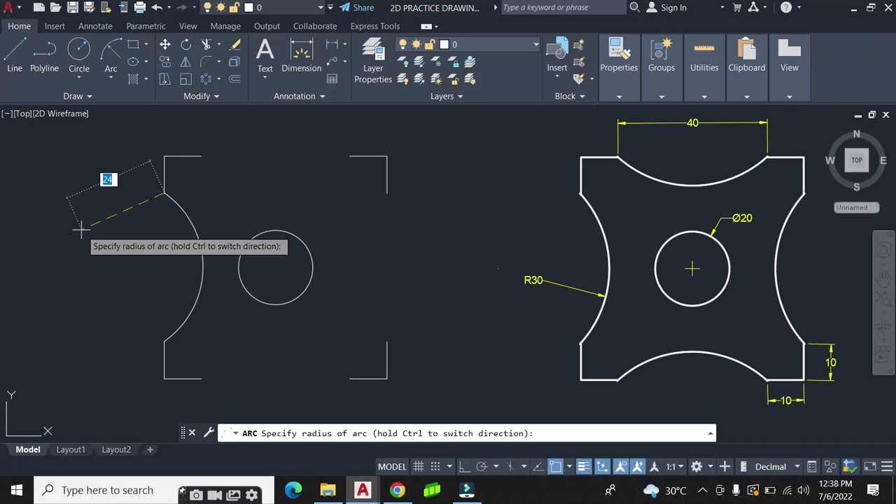
text(30)
key(Return)
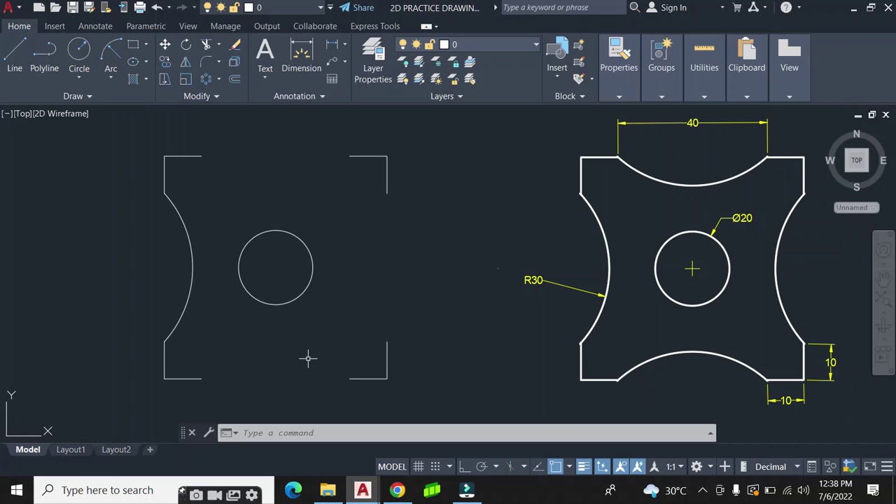
Step: Polar-array the left arc into 4 items around the hole's centre
click(219, 80)
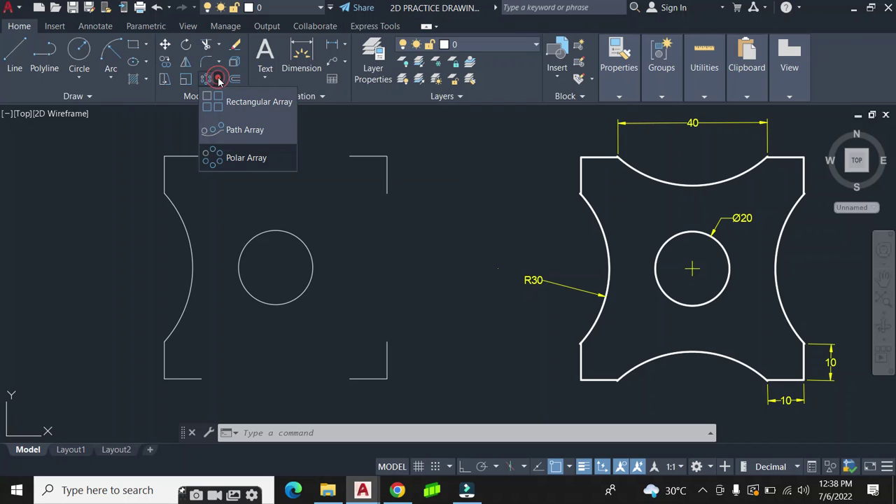
click(231, 158)
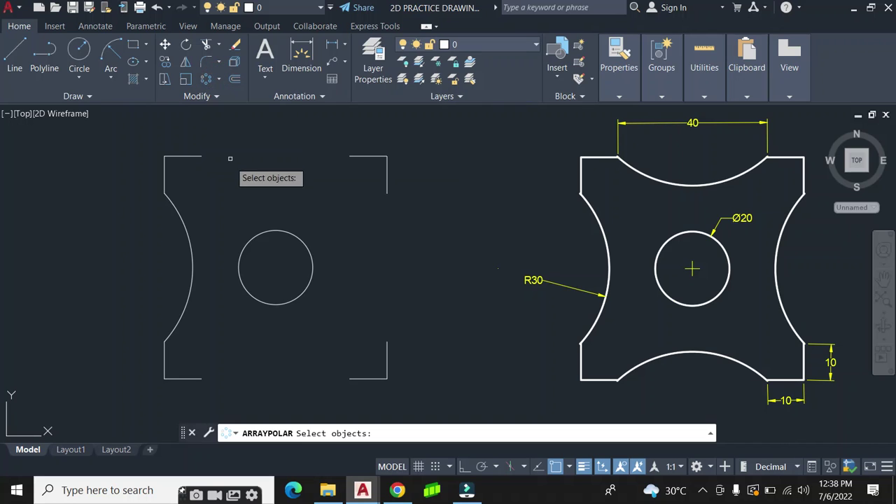
click(192, 240)
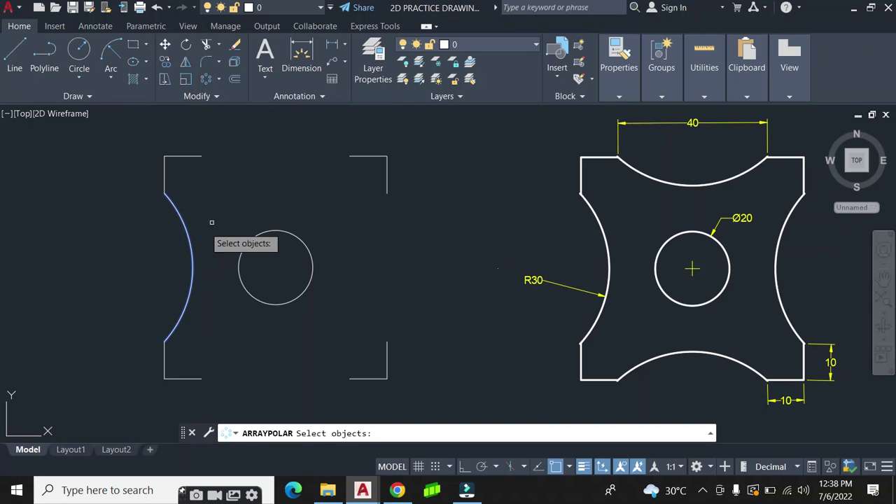
key(Return)
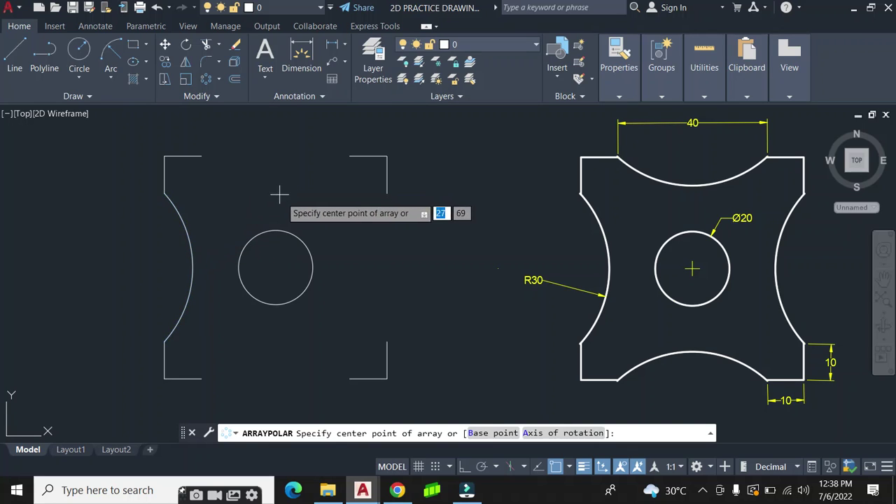
click(276, 267)
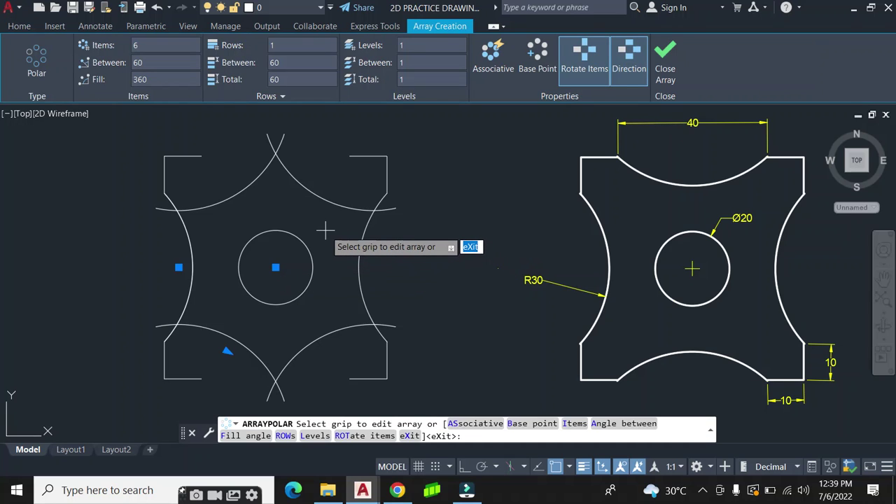
right_click(428, 186)
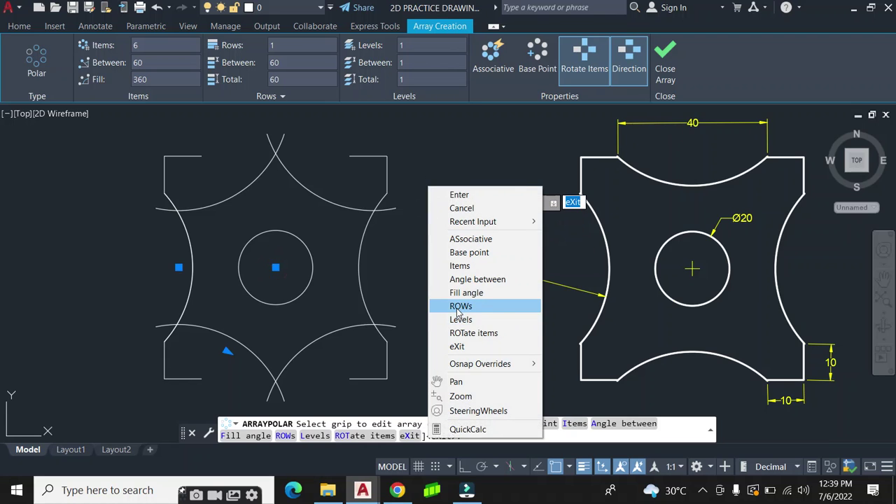
click(467, 267)
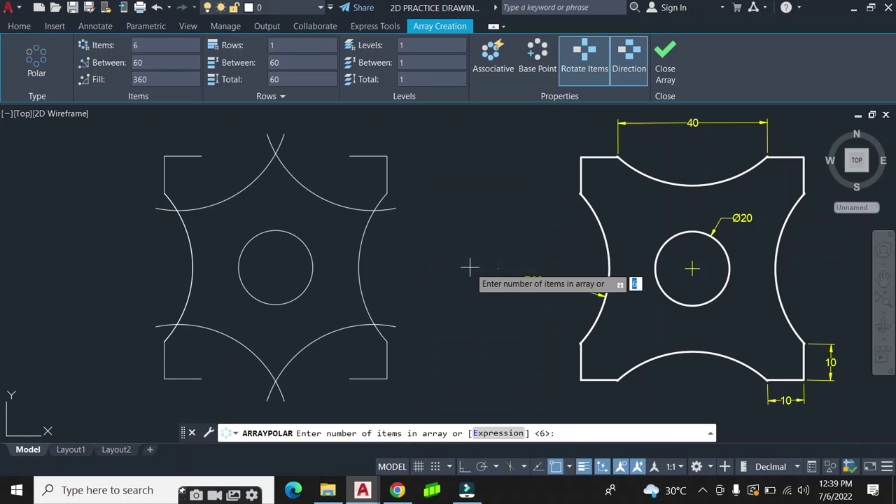
key(BackSpace)
key(Return)
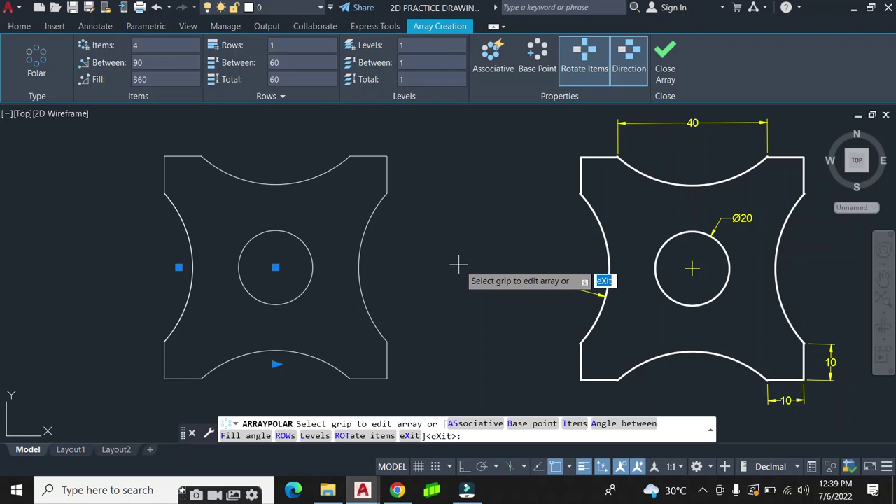
right_click(459, 263)
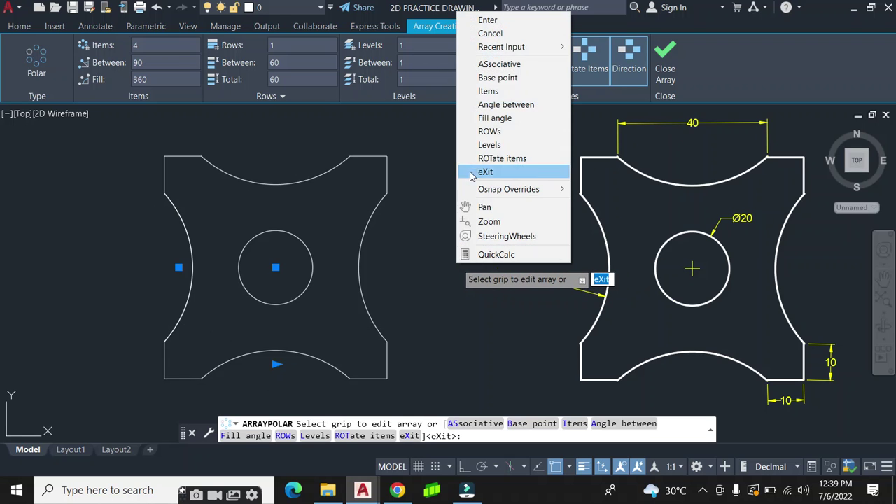
click(487, 21)
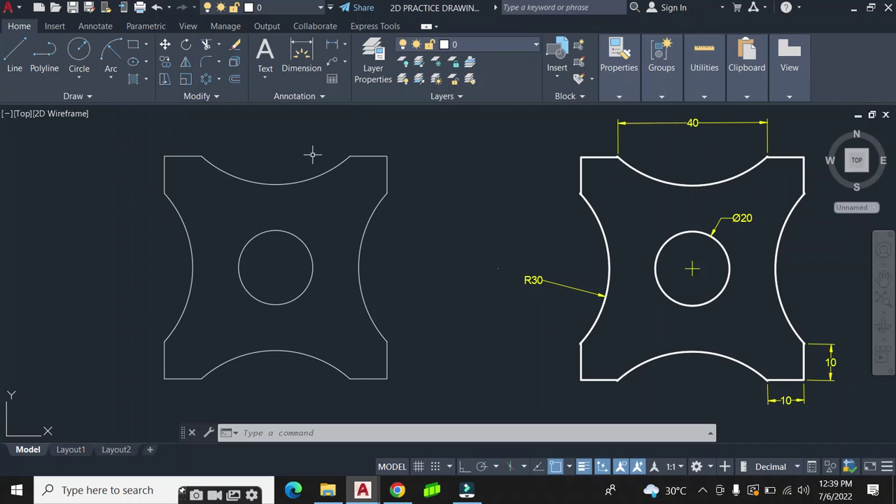
Step: Pick a heavier lineweight from the Properties lineweight list with nothing selected
click(620, 84)
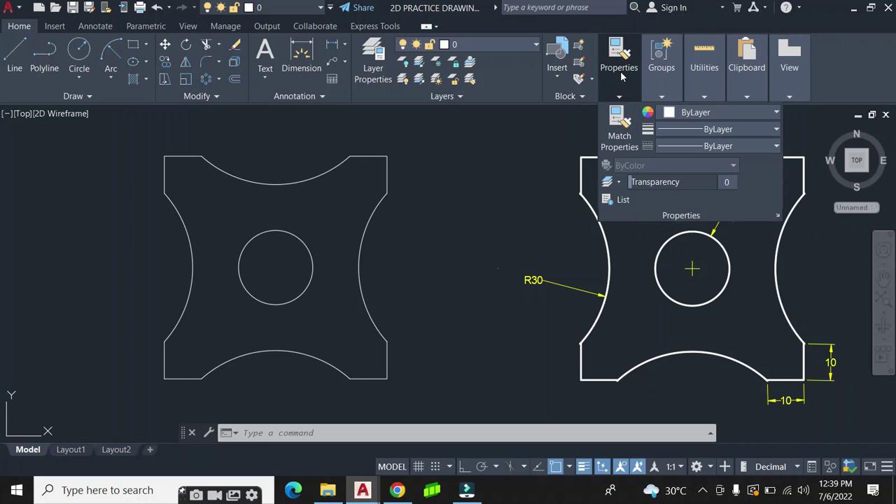
click(678, 132)
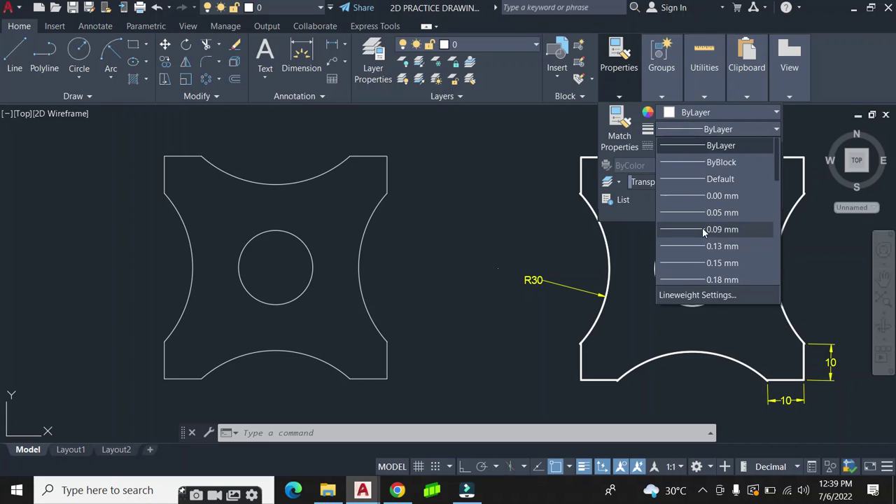
scroll(697, 245, down, 2)
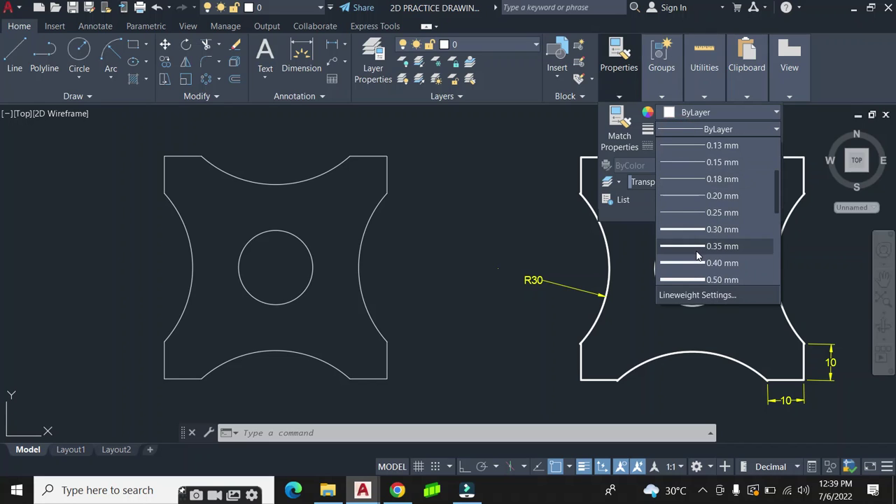
click(698, 229)
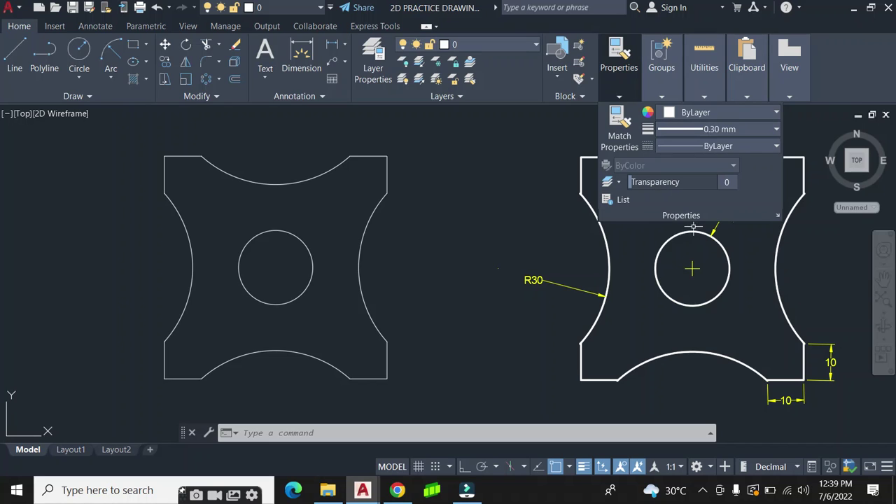
Step: Window-select the redrawn plate and give all its lines a 0.30 mm lineweight
click(96, 130)
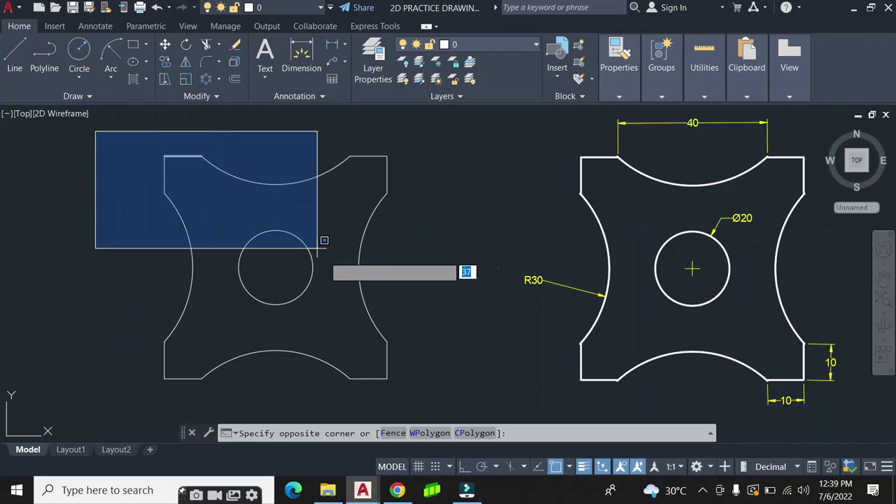
click(446, 404)
click(619, 63)
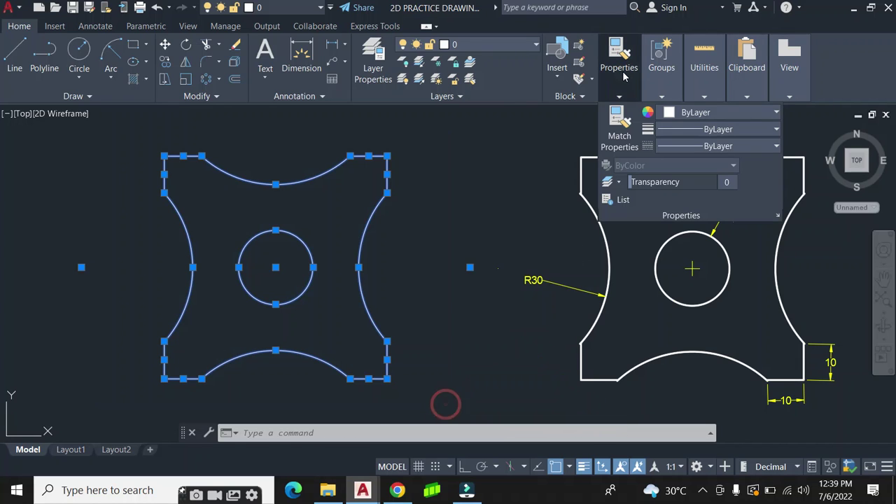
click(700, 130)
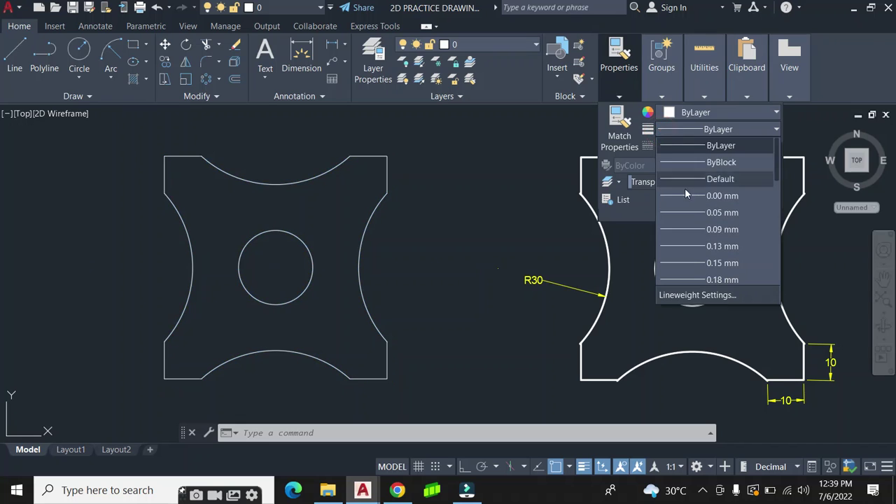
scroll(687, 255, down, 1)
scroll(688, 259, down, 1)
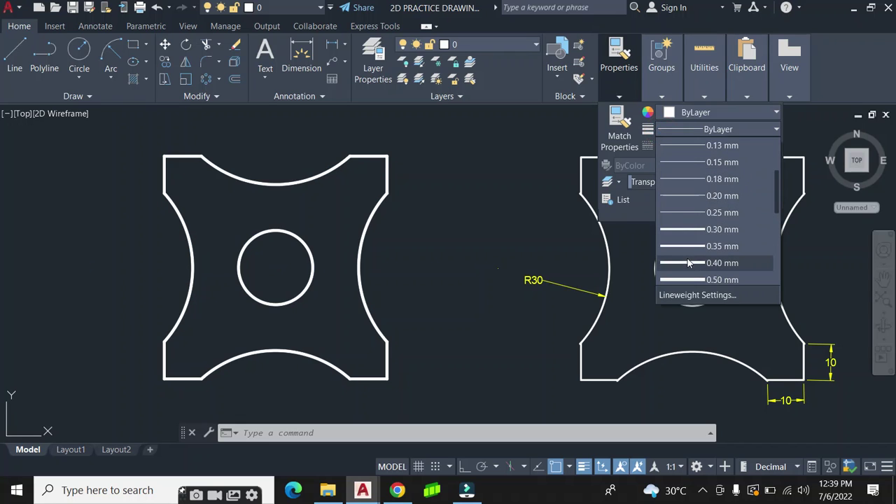
click(686, 229)
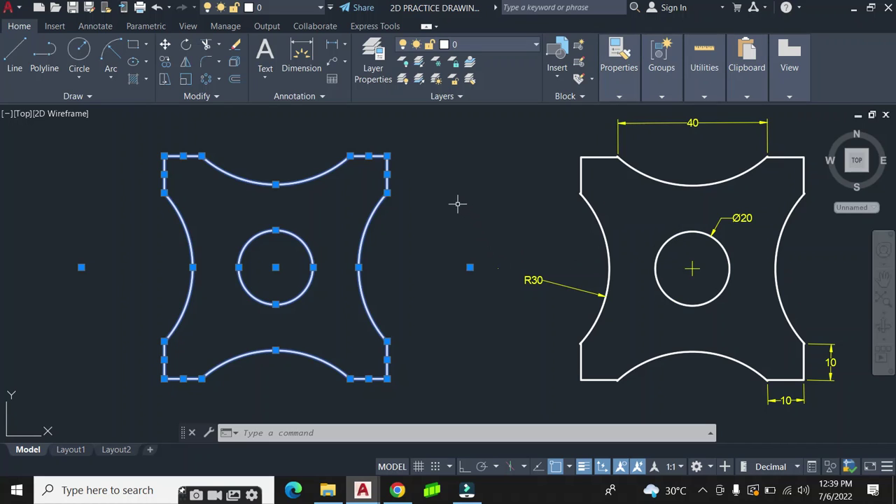
key(Escape)
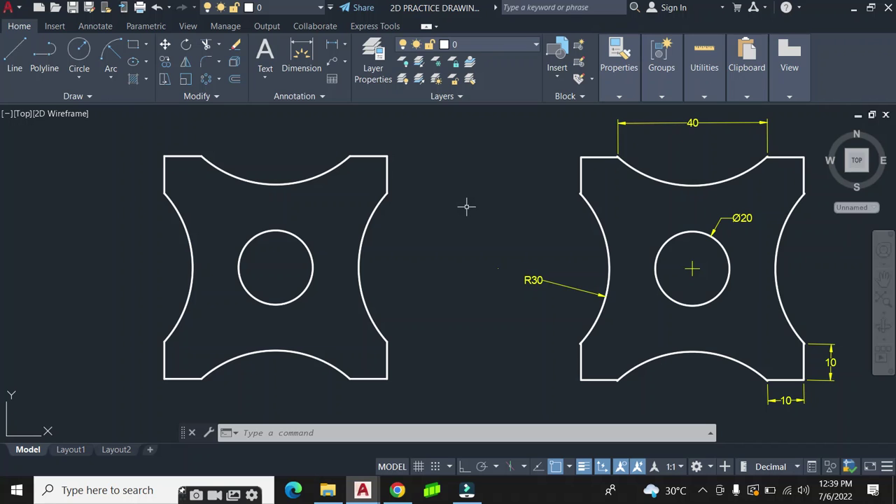
middle_drag(488, 231, 428, 239)
right_click(394, 187)
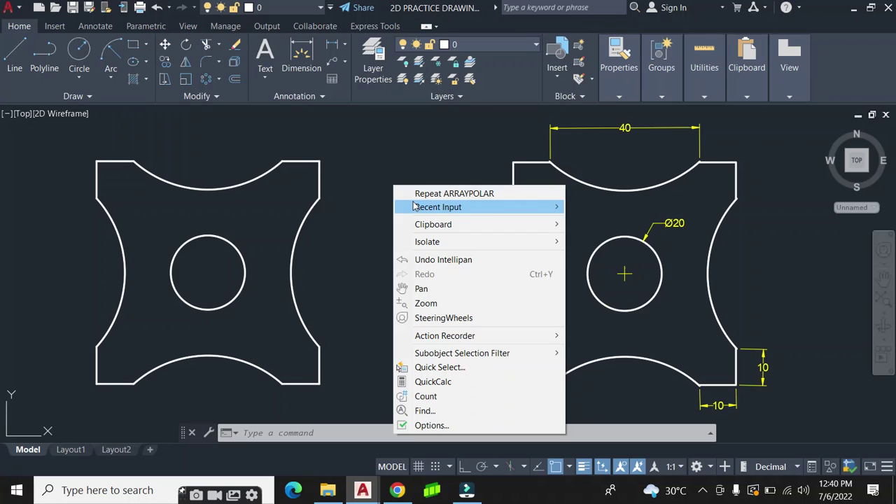
click(390, 166)
click(394, 188)
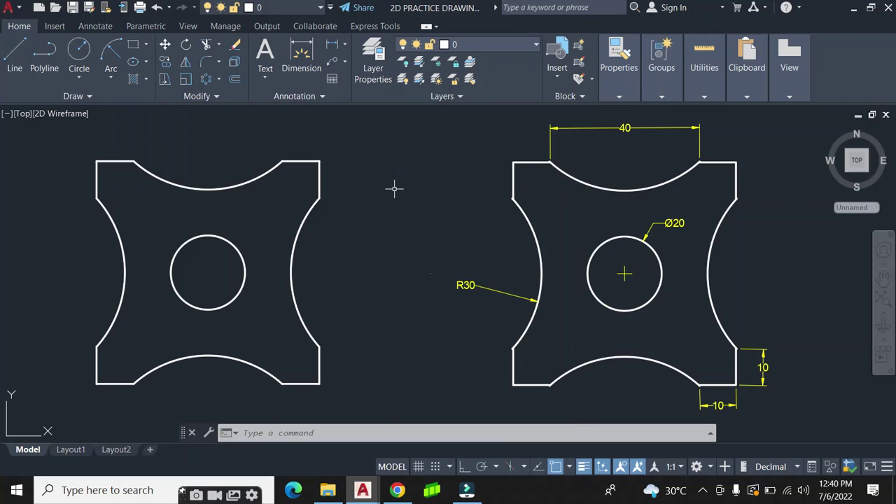